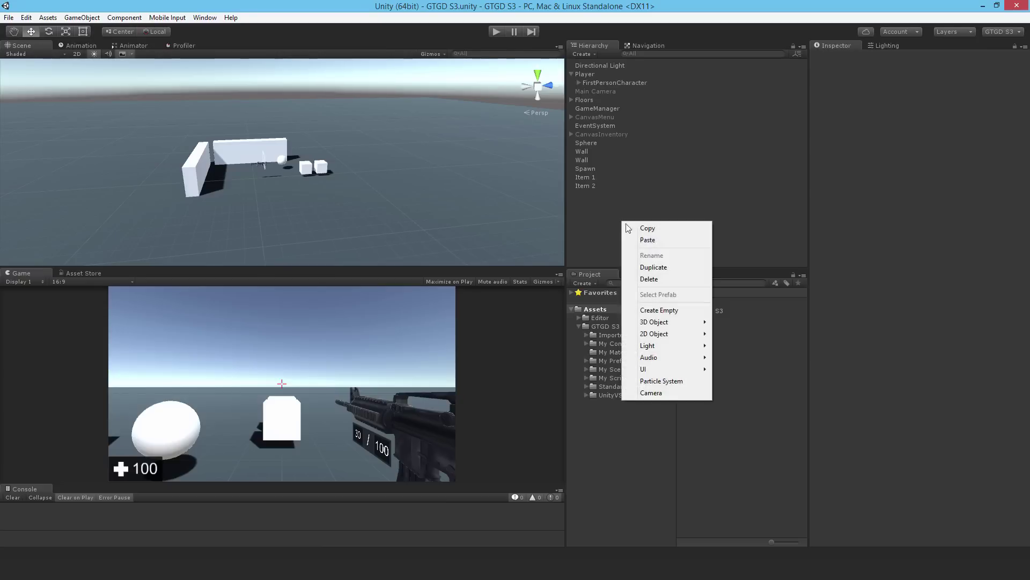
# Step: Add a Particle System, reset its position, and move it to X 3, Y 0, Z 12
pyautogui.click(673, 382)
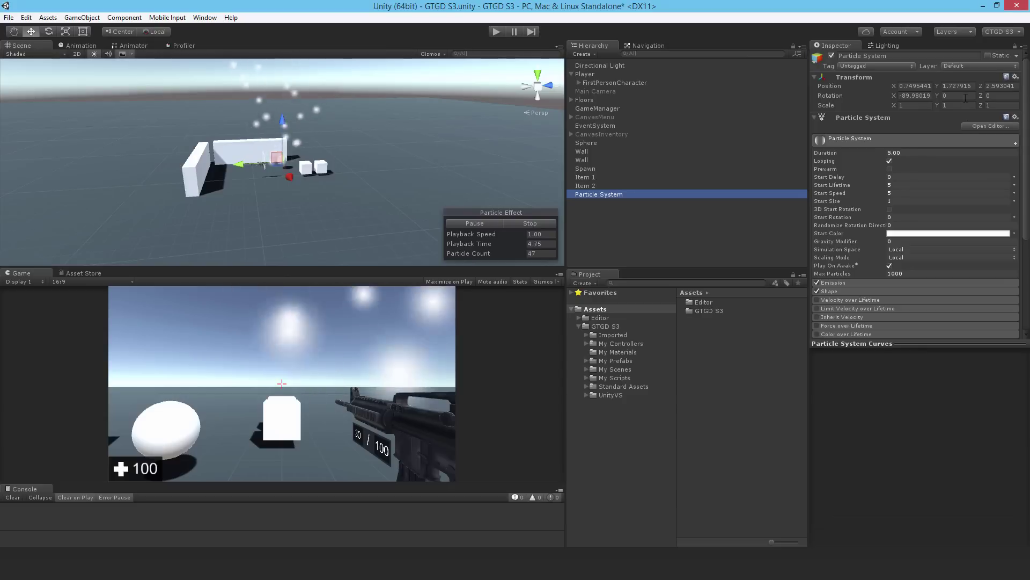
pyautogui.click(1016, 78)
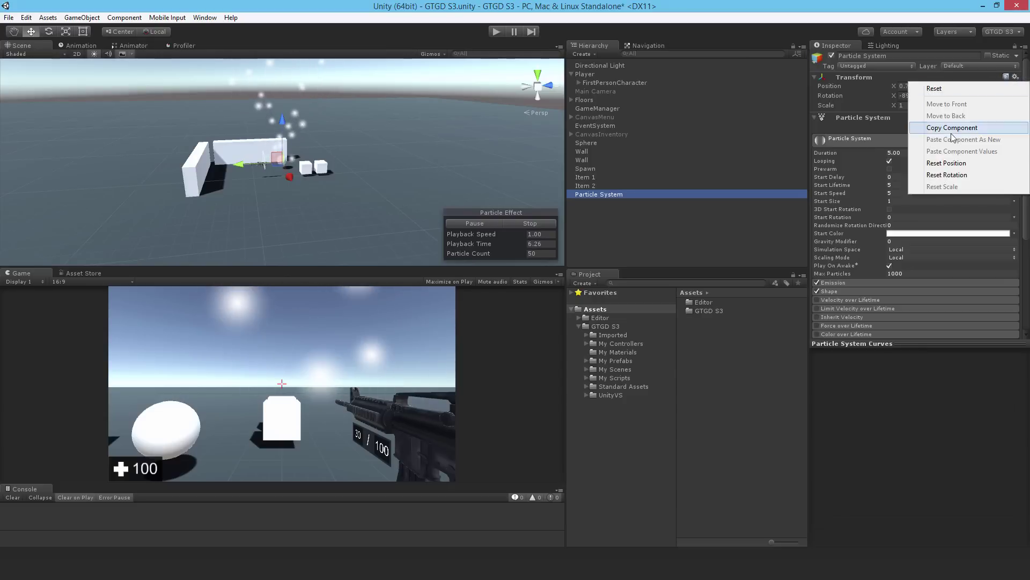
pyautogui.click(946, 163)
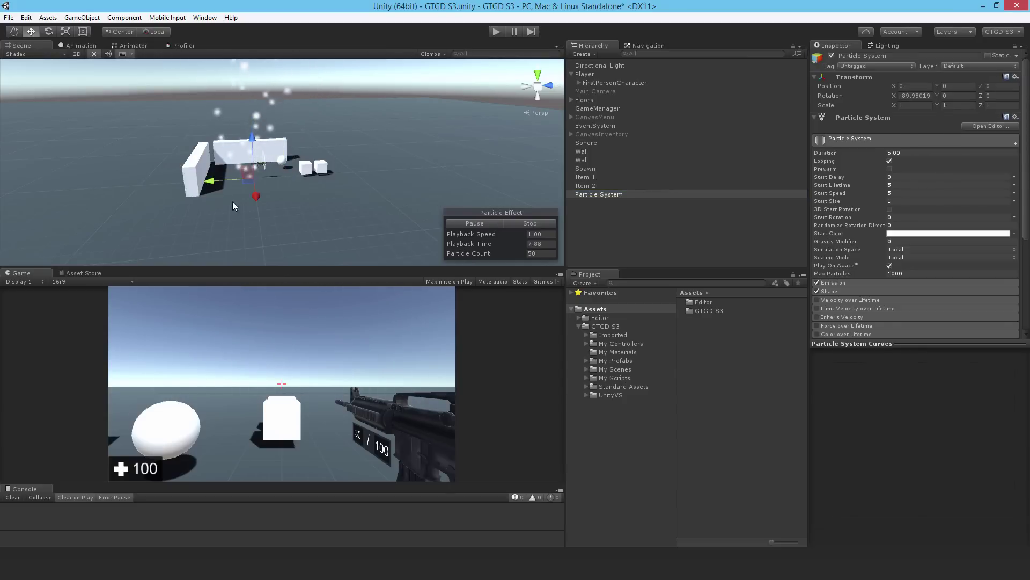
pyautogui.moveTo(211, 181); pyautogui.dragTo(339, 171)
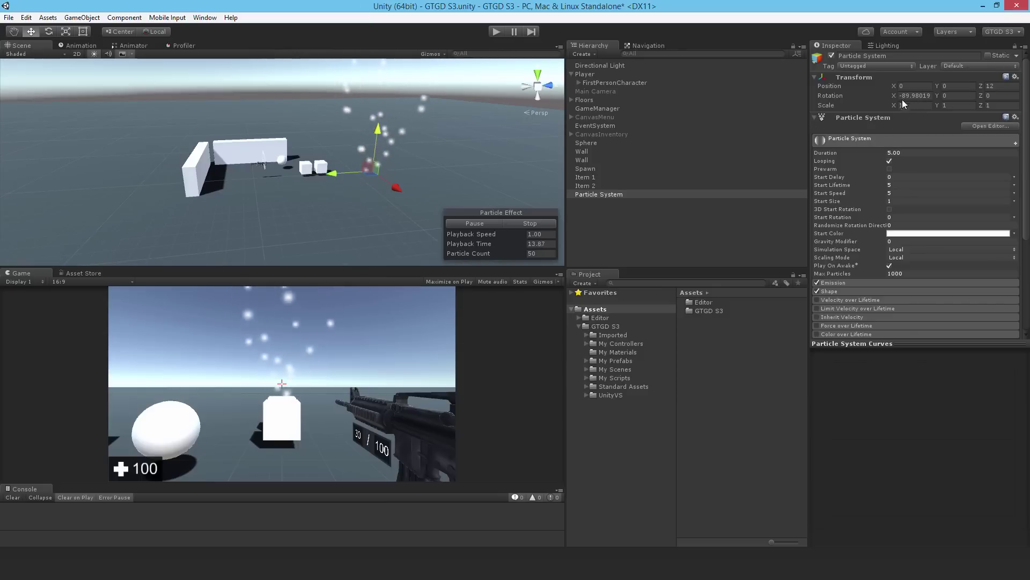
pyautogui.moveTo(401, 190); pyautogui.dragTo(417, 201)
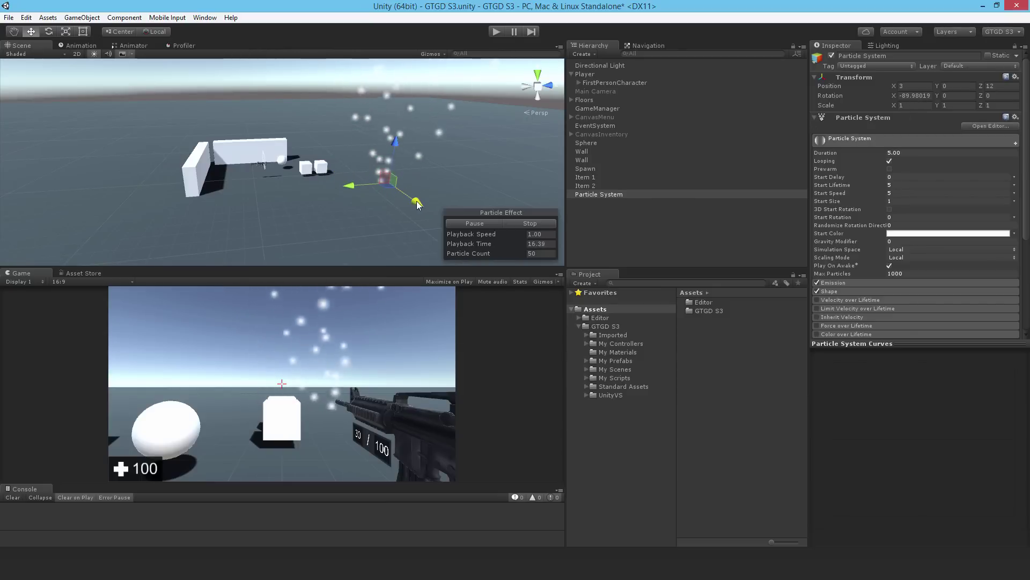
# Step: Set the particle Duration to 7 and turn Looping off
pyautogui.click(919, 153)
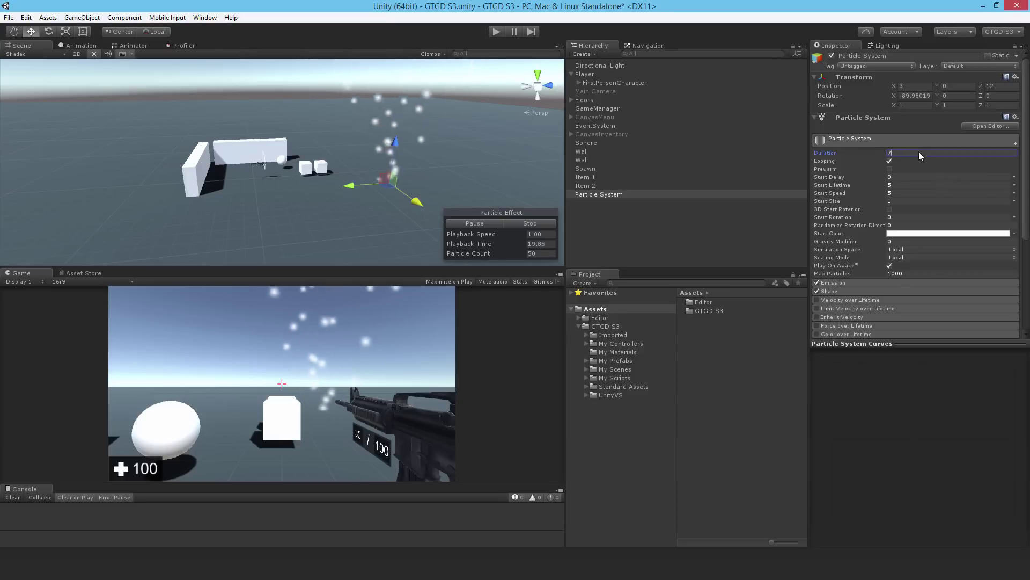
pyautogui.write('7')
pyautogui.press('Return')
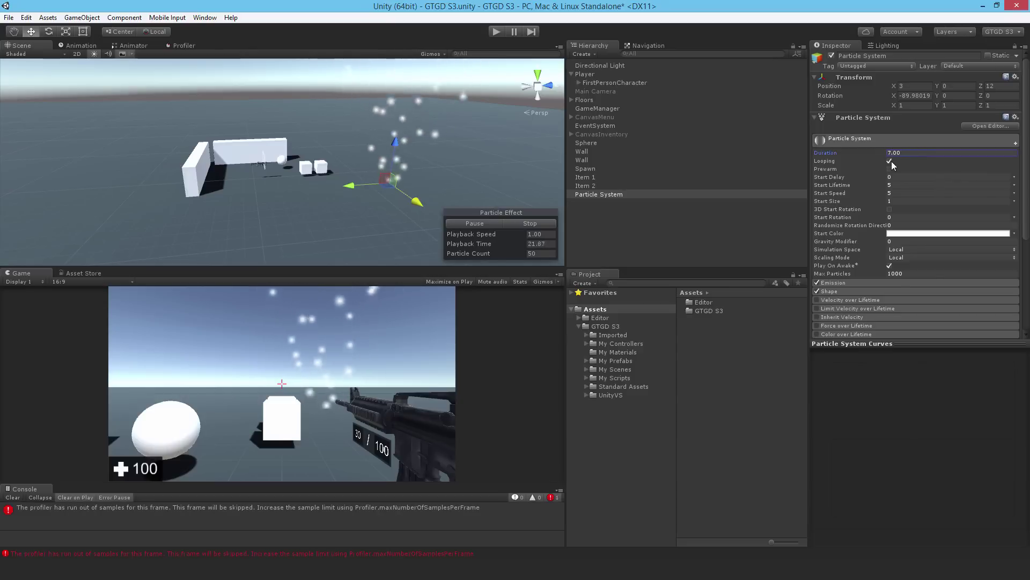
pyautogui.click(890, 161)
pyautogui.click(531, 224)
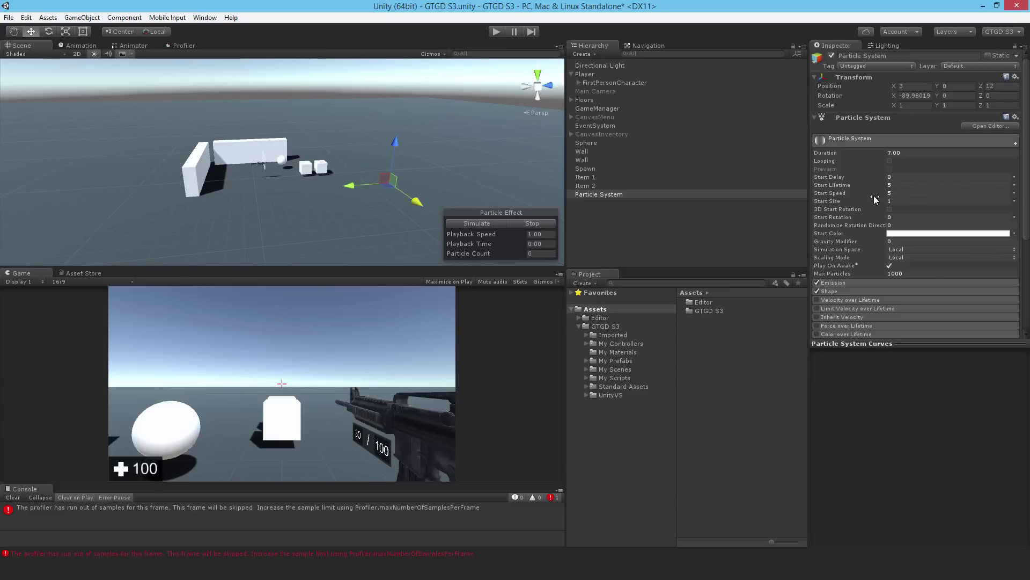
# Step: Set Start Speed 7, Start Size 0.1 and Gravity Modifier 1
pyautogui.click(908, 194)
pyautogui.write('7')
pyautogui.click(907, 202)
pyautogui.click(895, 241)
pyautogui.write('1')
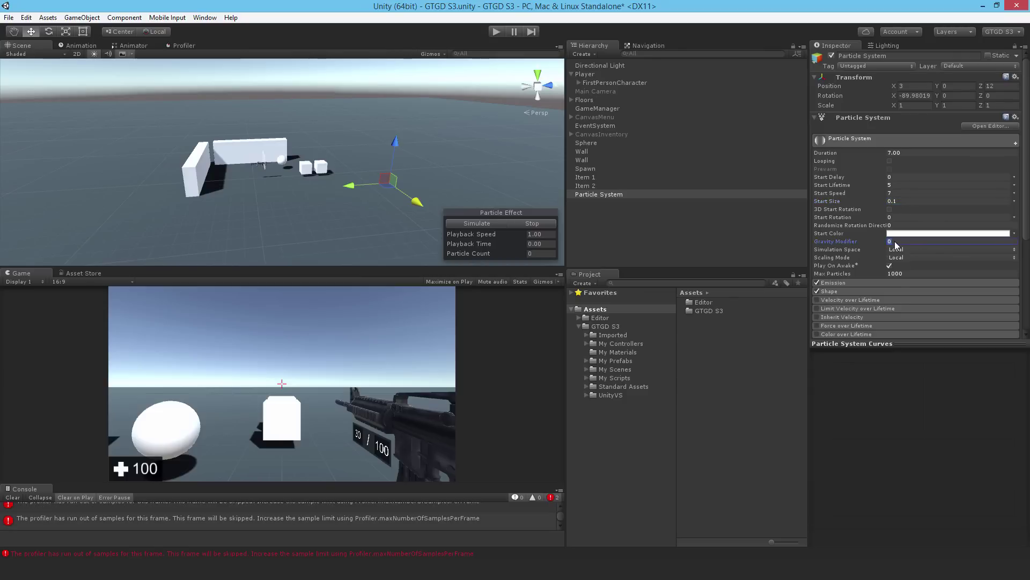
# Step: Make Start Rotation random between two constants, 0 and 360
pyautogui.click(942, 217)
pyautogui.click(1014, 217)
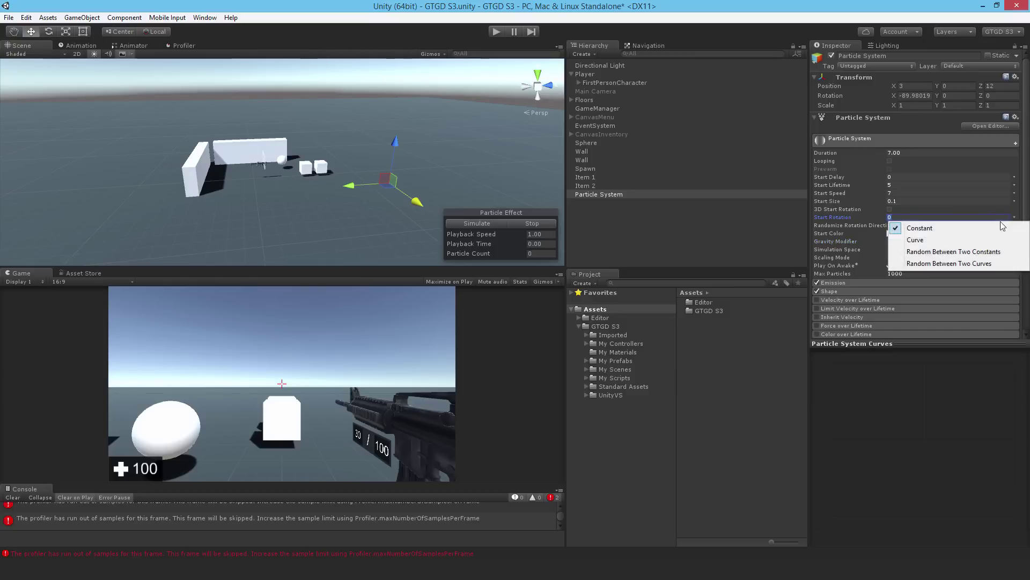
pyautogui.click(925, 252)
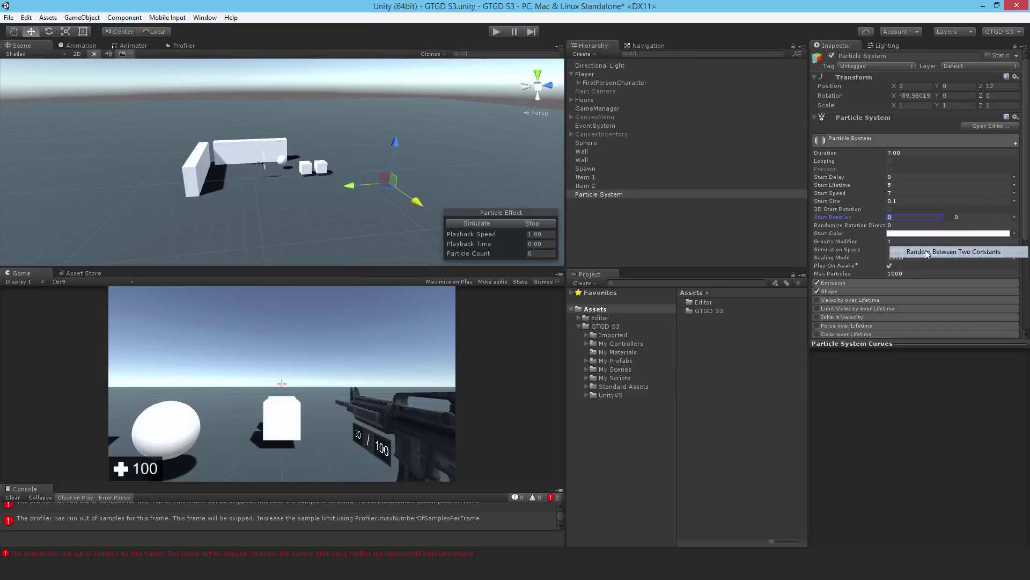
pyautogui.click(978, 217)
pyautogui.write('360')
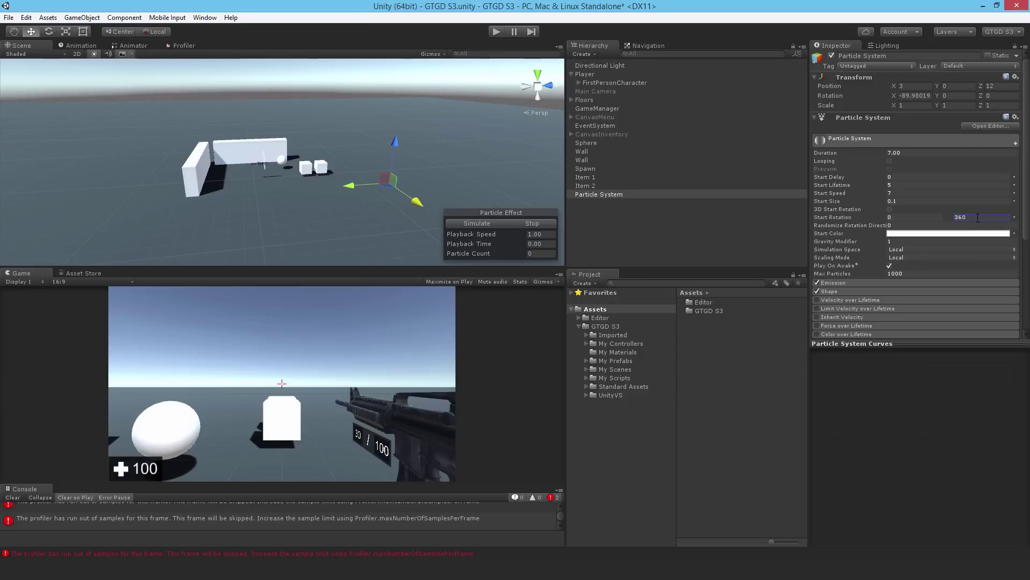
# Step: Set the Emission rate to 0 and add a time-zero burst of 10 particles
pyautogui.click(852, 282)
pyautogui.scroll(-2, 914, 265)
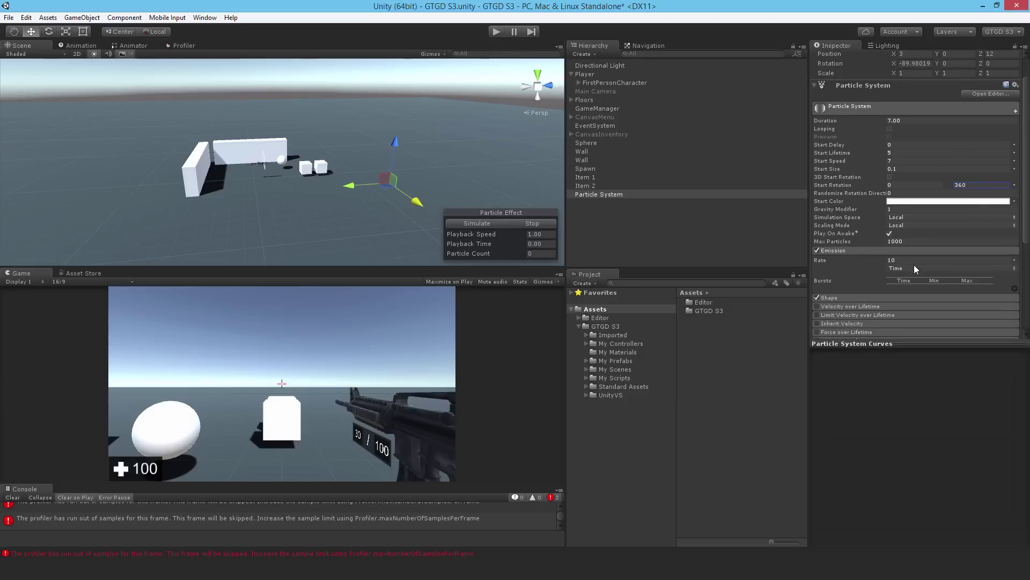
pyautogui.click(910, 260)
pyautogui.write('0')
pyautogui.click(1014, 291)
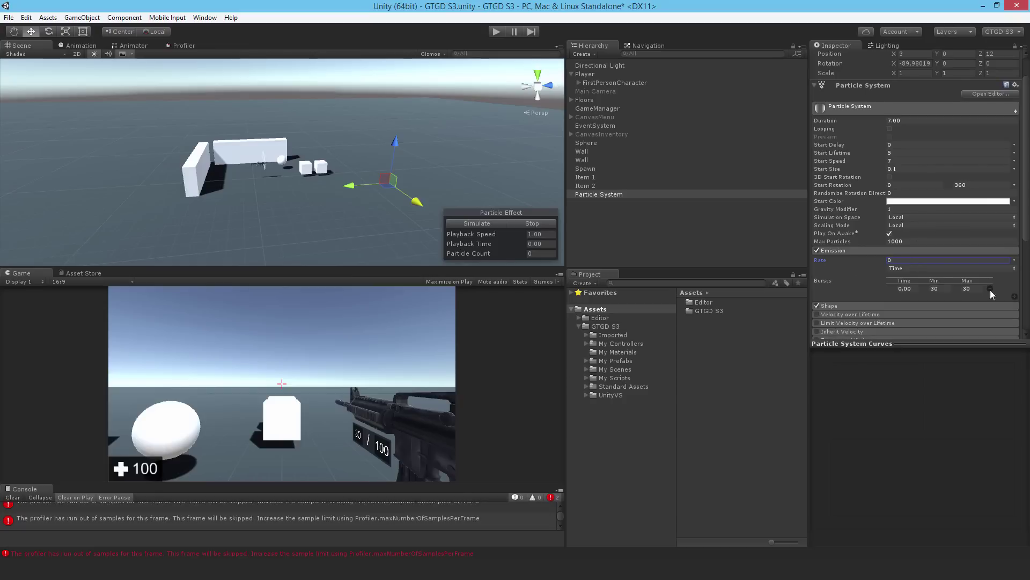
pyautogui.click(949, 289)
pyautogui.press('Tab')
pyautogui.write('10')
# Step: Preview the 10-particle burst, orbiting the scene view around the emitter
pyautogui.click(481, 223)
pyautogui.keyDown('alt'); pyautogui.moveTo(289, 213); pyautogui.dragTo(451, 220); pyautogui.keyUp('alt')
pyautogui.click(464, 232)
pyautogui.click(504, 224)
pyautogui.click(453, 224)
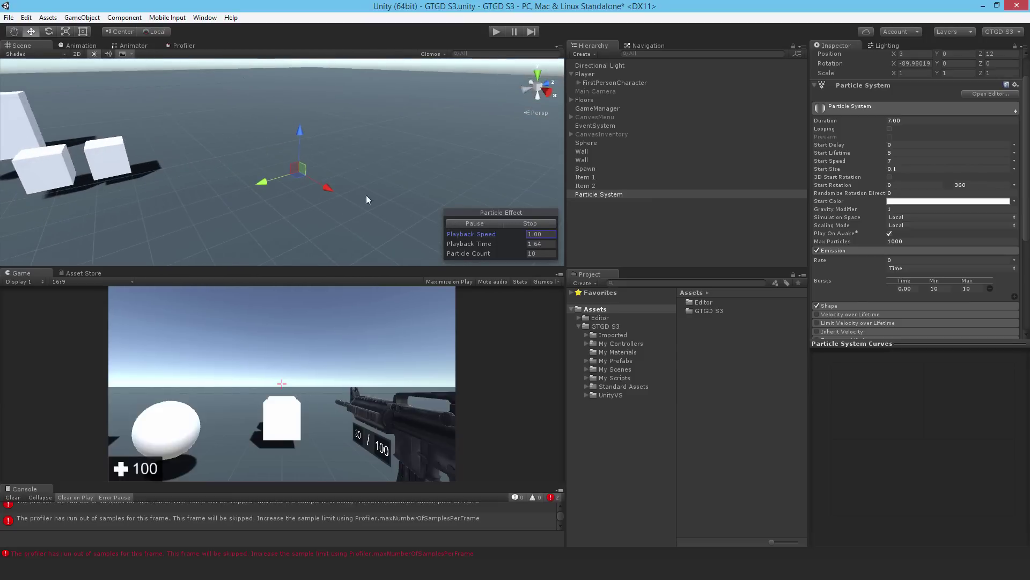
pyautogui.click(520, 223)
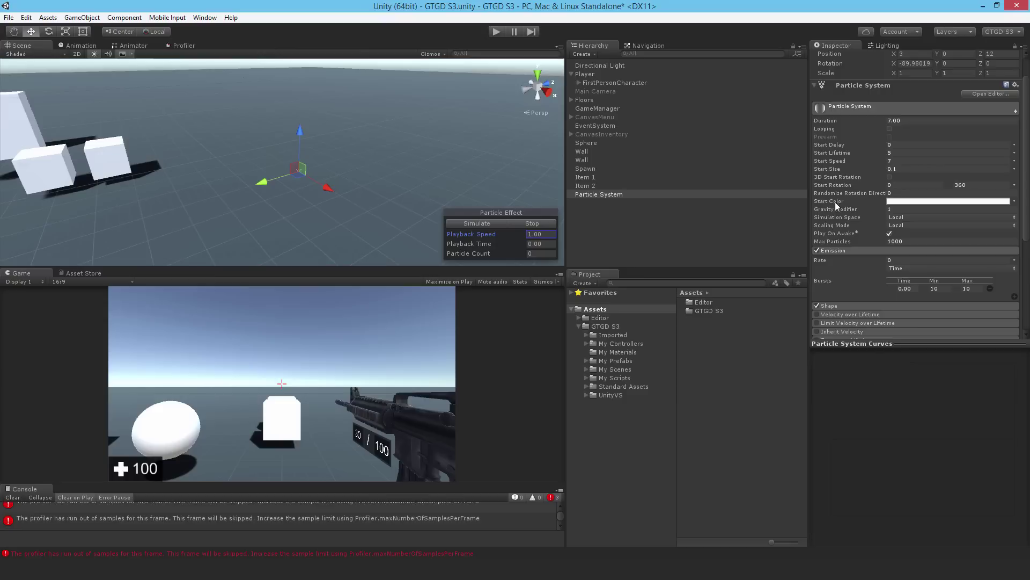
# Step: Make the emitter a 0.1-radius Sphere emitting in random directions, and preview it
pyautogui.click(851, 303)
pyautogui.scroll(-3, 880, 269)
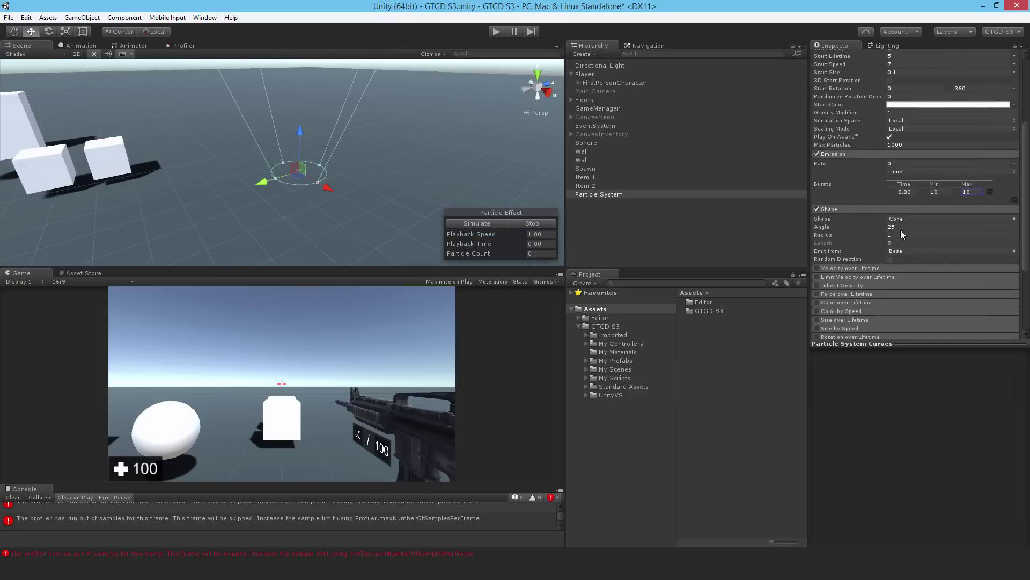
pyautogui.click(900, 219)
pyautogui.click(901, 229)
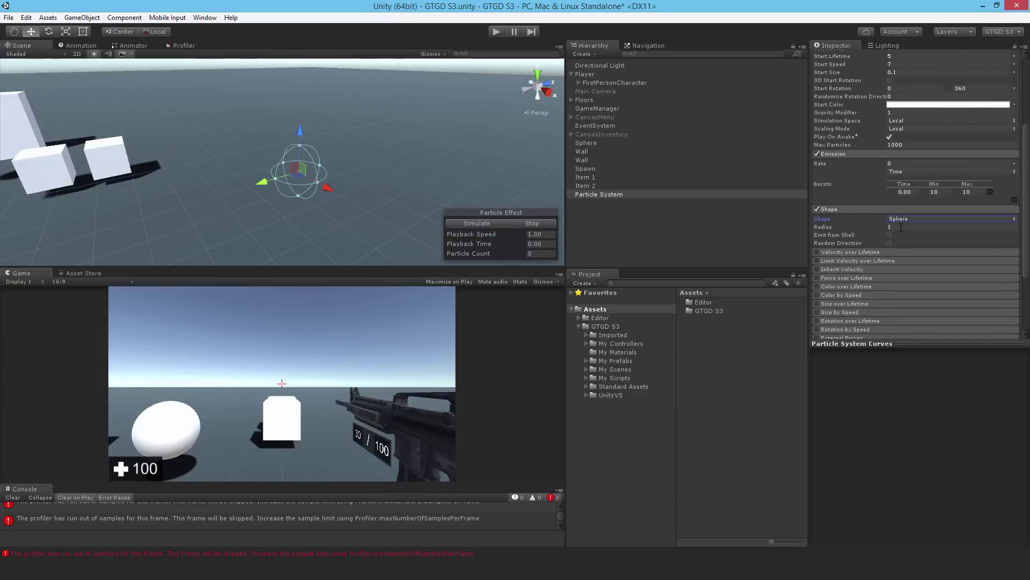
pyautogui.click(901, 228)
pyautogui.write('0.1')
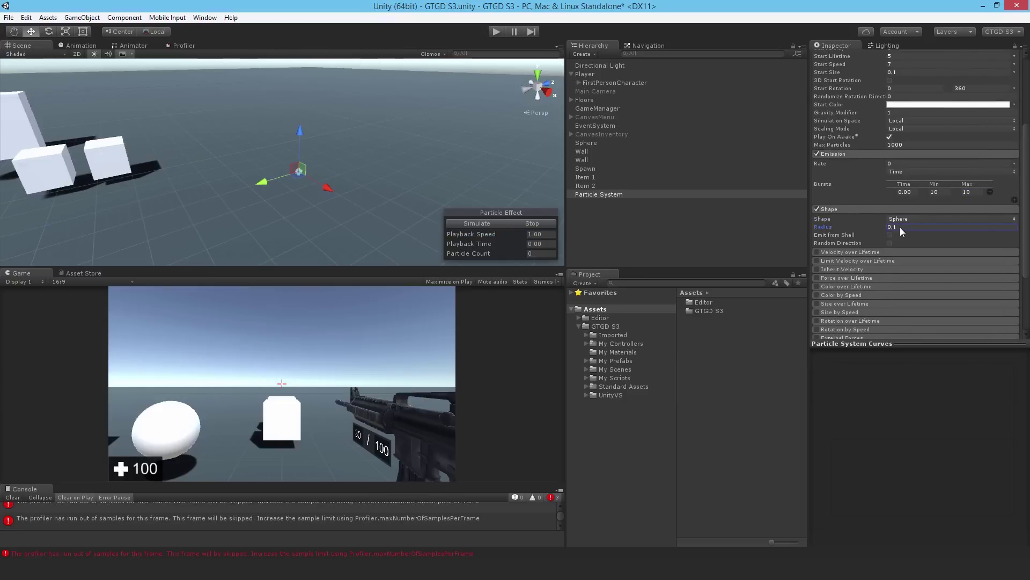
pyautogui.press('Tab')
pyautogui.click(889, 244)
pyautogui.click(475, 224)
pyautogui.click(519, 223)
# Step: Enable World collision for the particles, colliding only with the Default layer
pyautogui.scroll(-3, 872, 244)
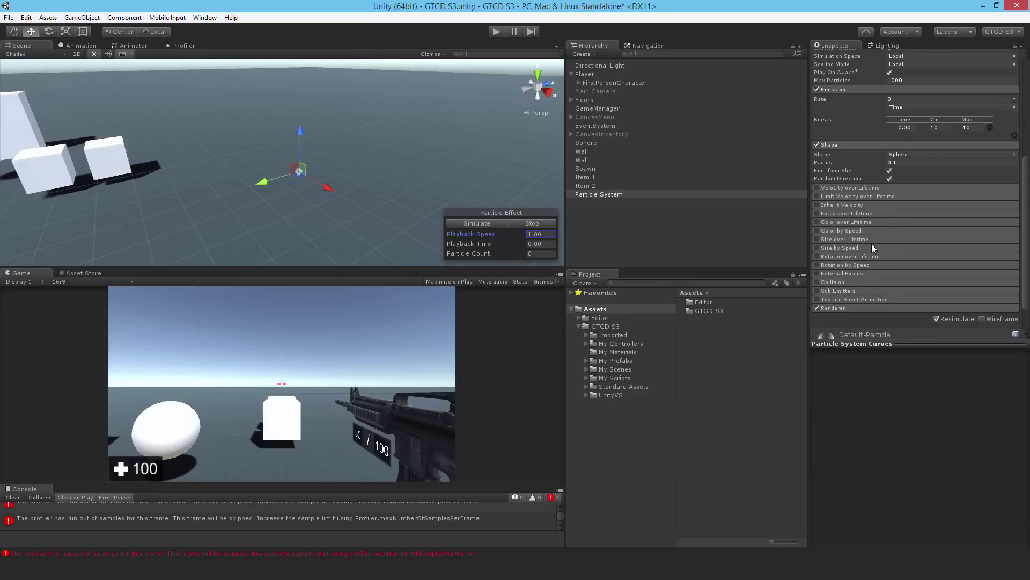
pyautogui.click(816, 282)
pyautogui.click(835, 282)
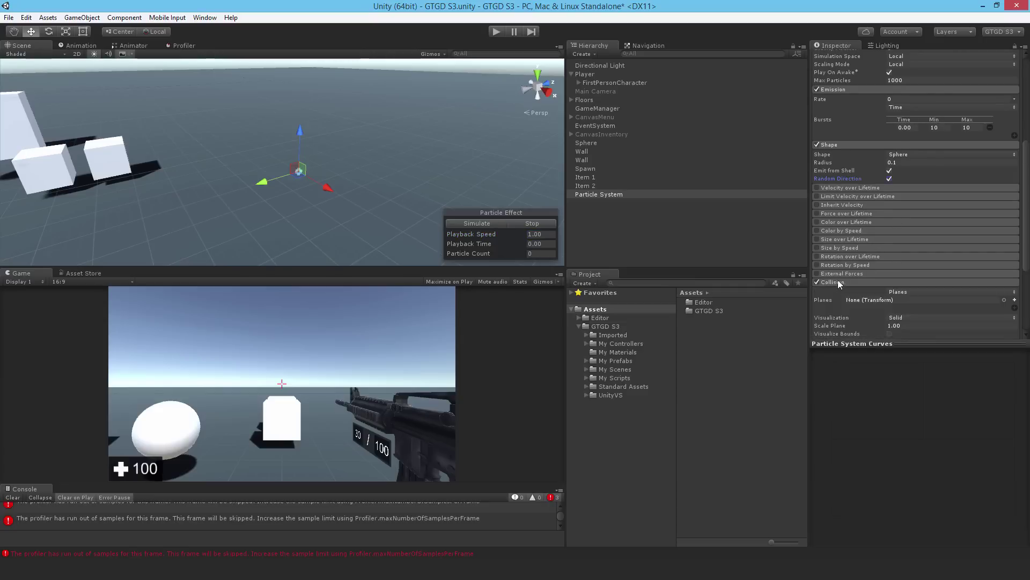
pyautogui.scroll(-3, 858, 263)
pyautogui.click(917, 226)
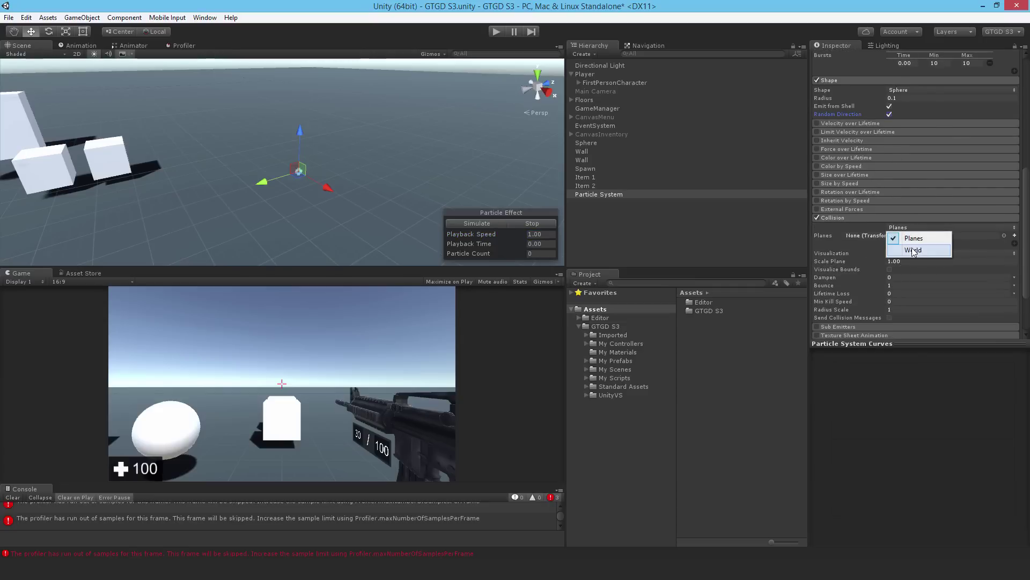
pyautogui.click(914, 250)
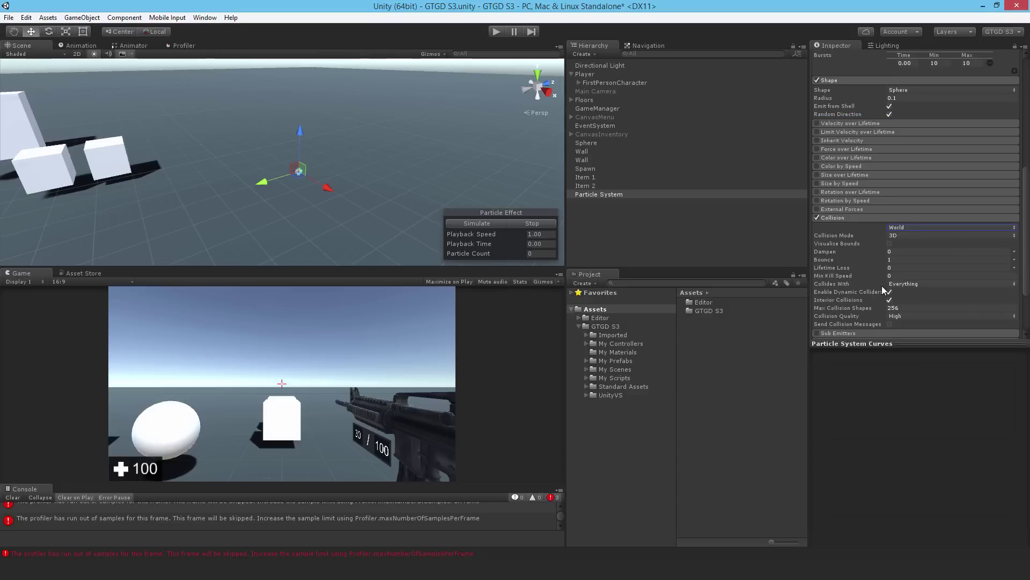
pyautogui.click(904, 284)
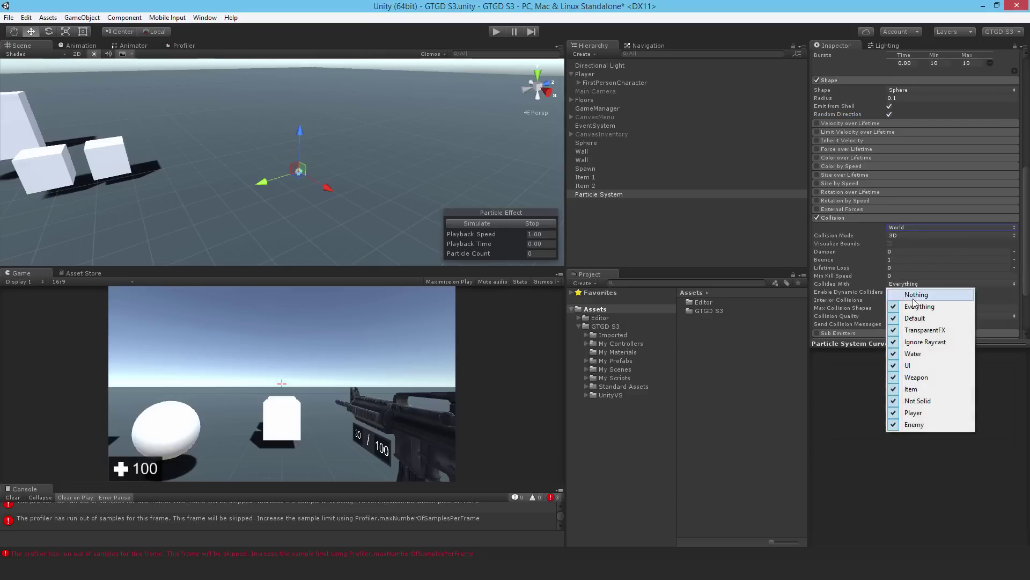
pyautogui.click(918, 295)
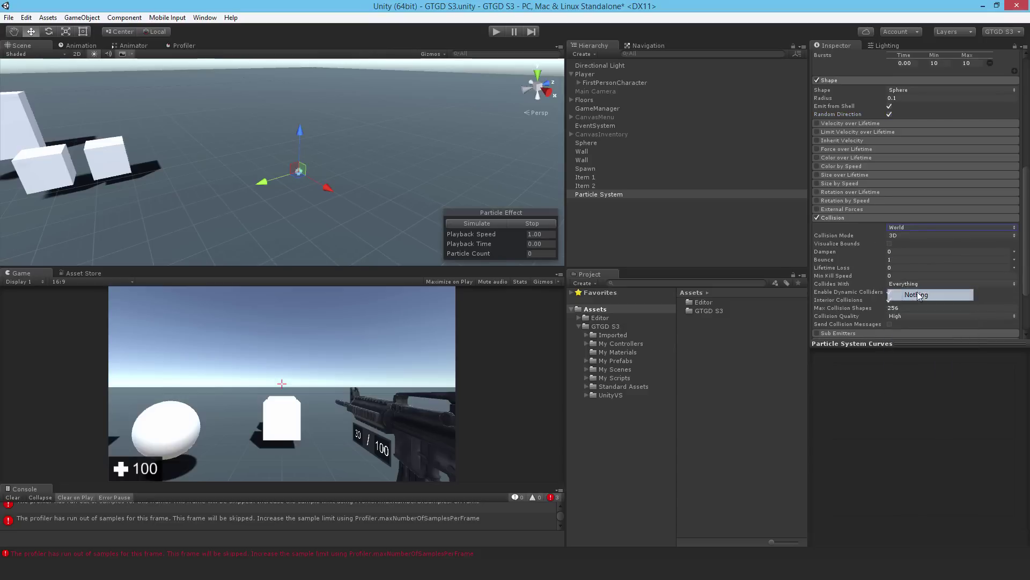
pyautogui.click(895, 282)
pyautogui.click(914, 318)
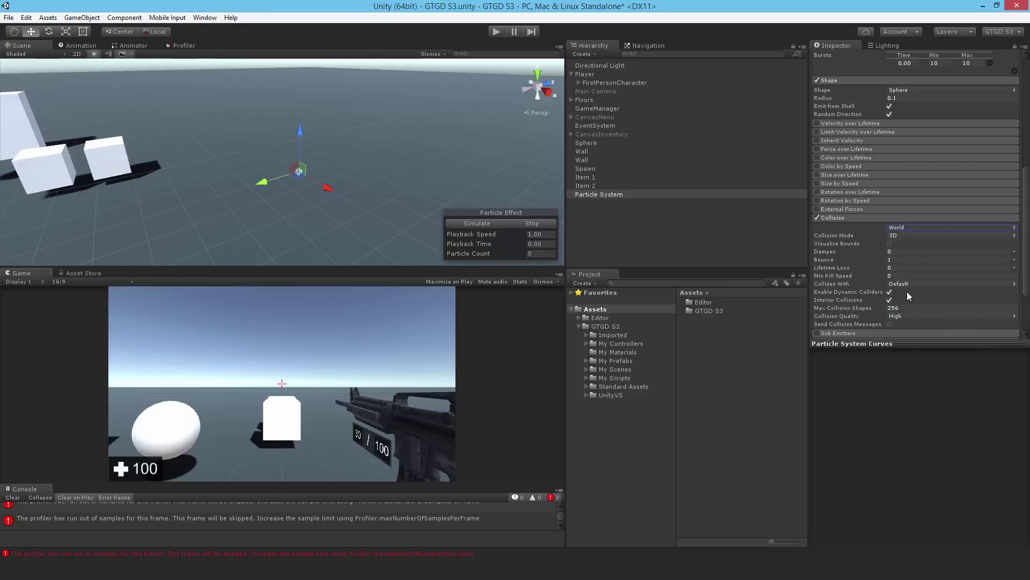
# Step: Set collision Dampen to 0.7 and Collision Quality to Medium, previewing the bounce
pyautogui.scroll(-2, 912, 276)
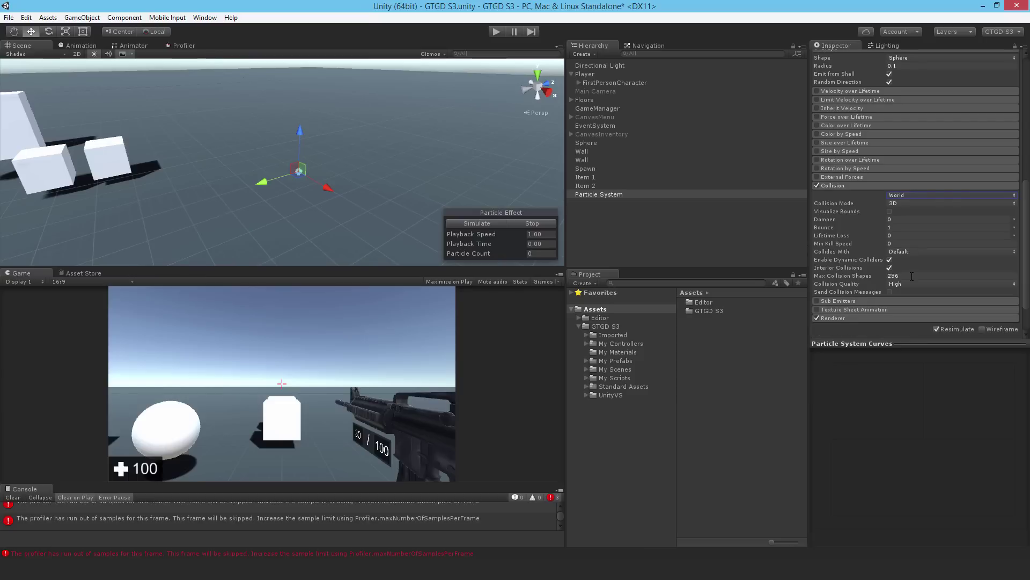
pyautogui.click(898, 222)
pyautogui.write('0.7')
pyautogui.click(485, 226)
pyautogui.click(520, 225)
pyautogui.click(467, 224)
pyautogui.click(540, 224)
pyautogui.click(900, 283)
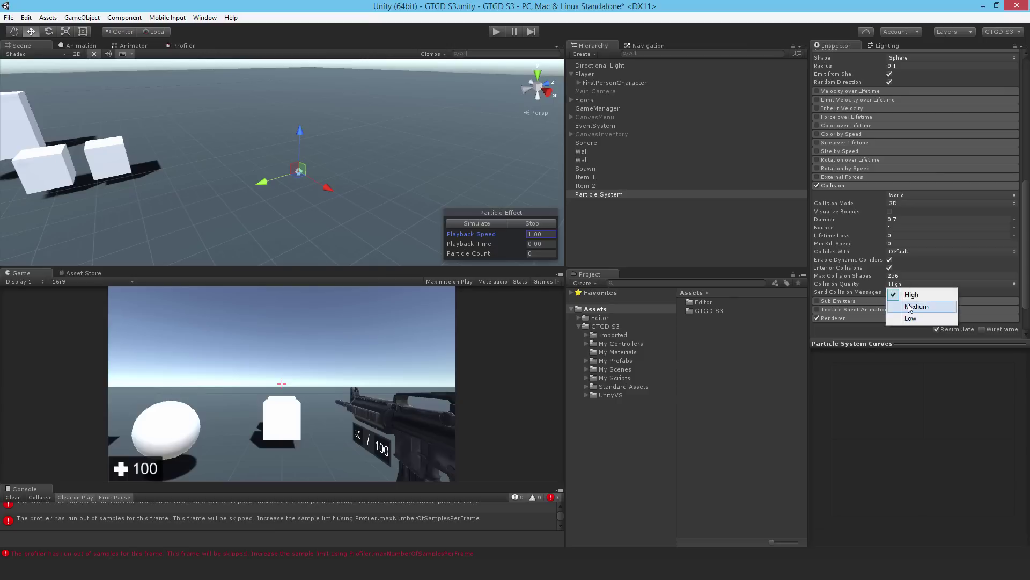
pyautogui.click(909, 307)
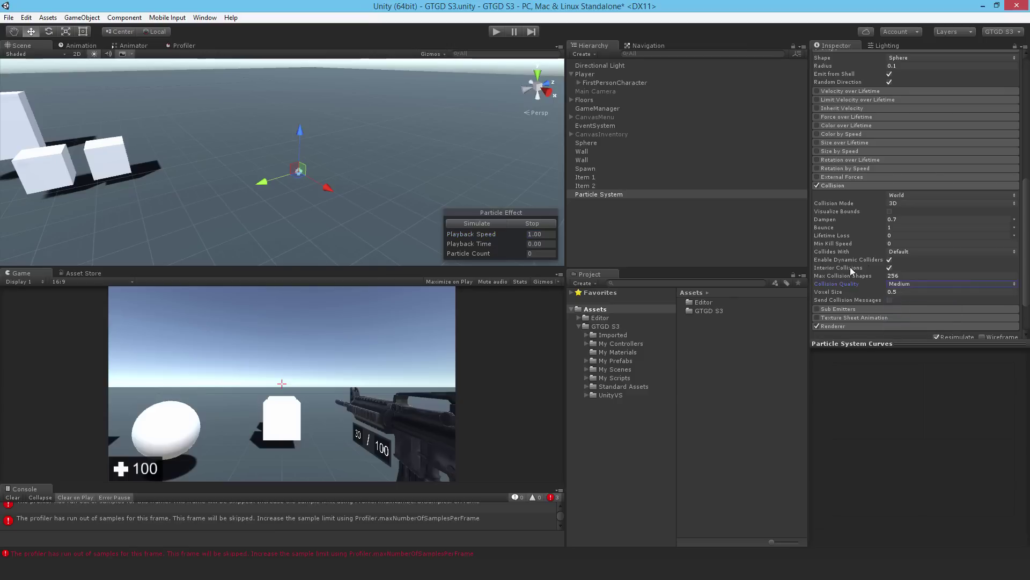
# Step: Set the Renderer's Render Mode to Mesh so particles draw as cubes
pyautogui.scroll(-3, 917, 236)
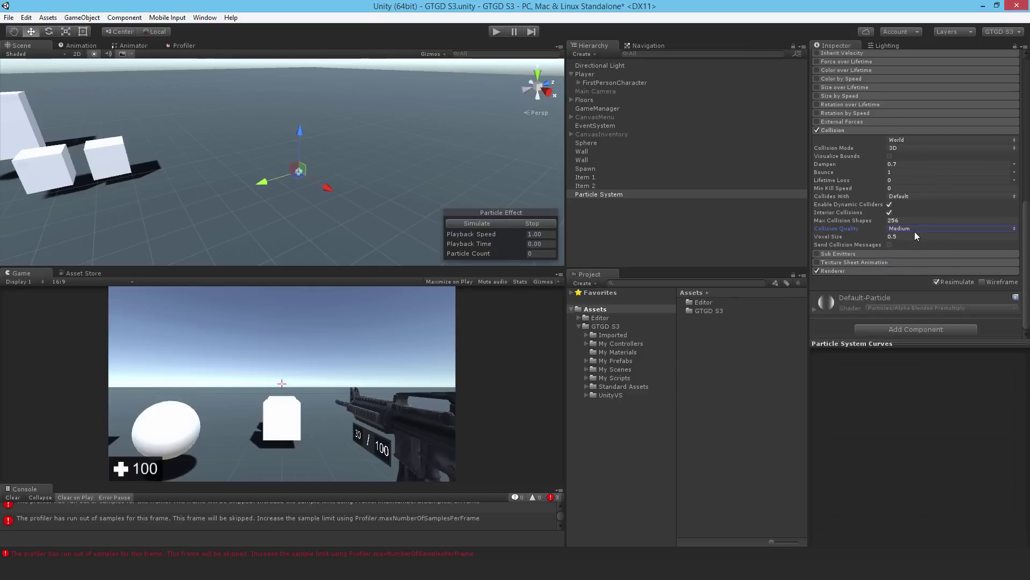
pyautogui.click(829, 271)
pyautogui.scroll(-3, 888, 215)
pyautogui.click(911, 217)
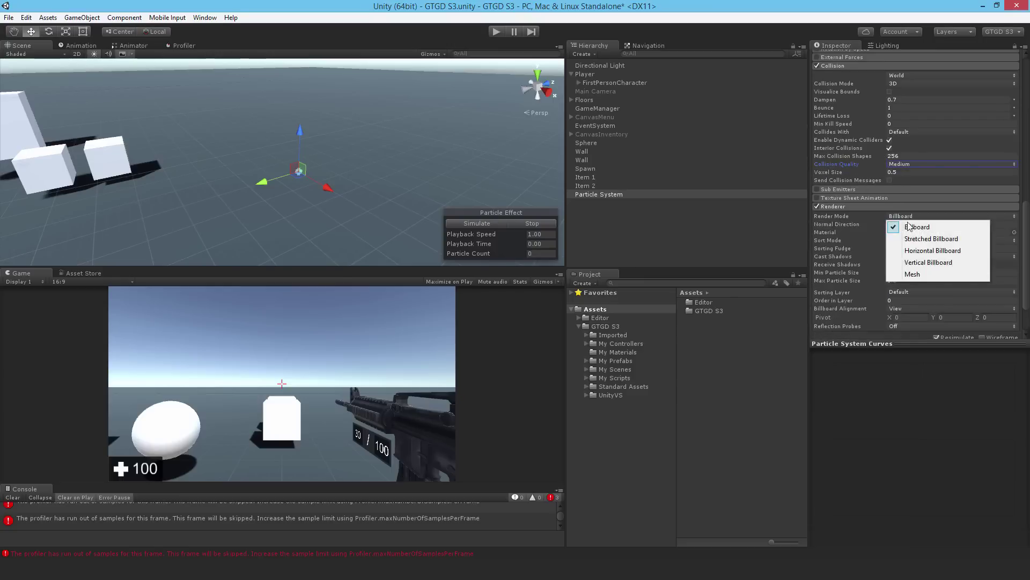
pyautogui.click(911, 274)
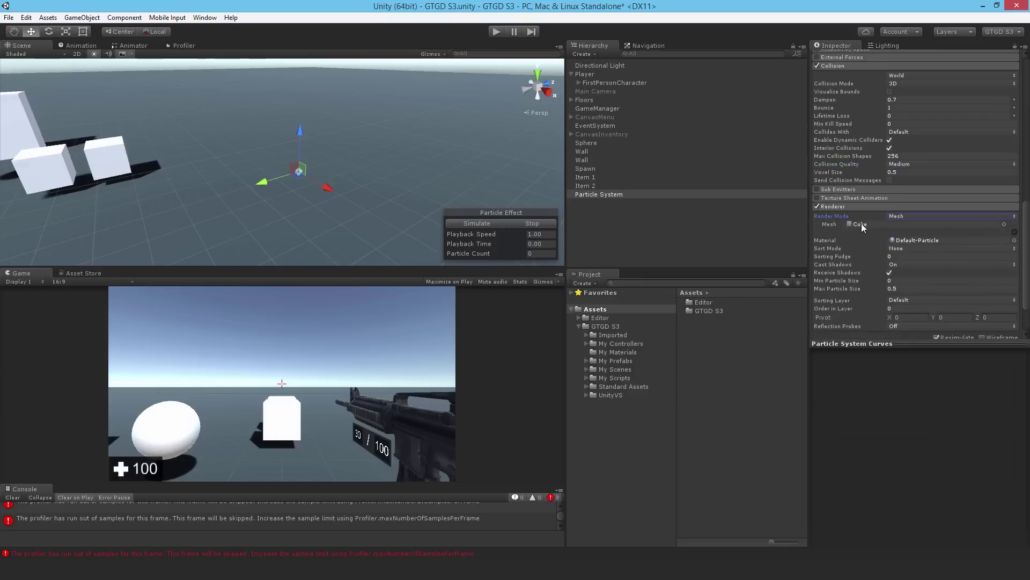
# Step: Assign the Wall material to the particle Renderer
pyautogui.click(1015, 240)
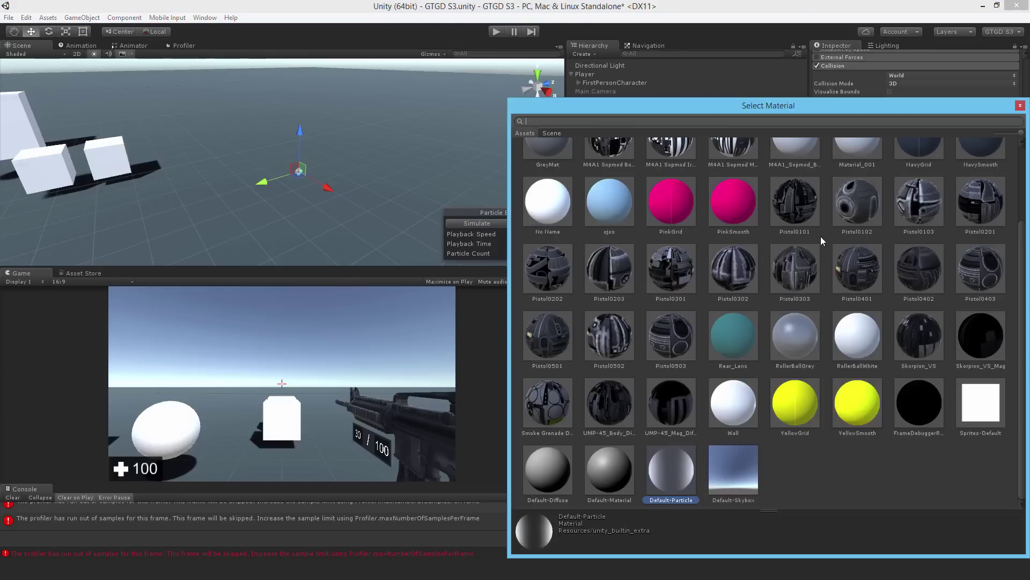
pyautogui.scroll(3, 807, 373)
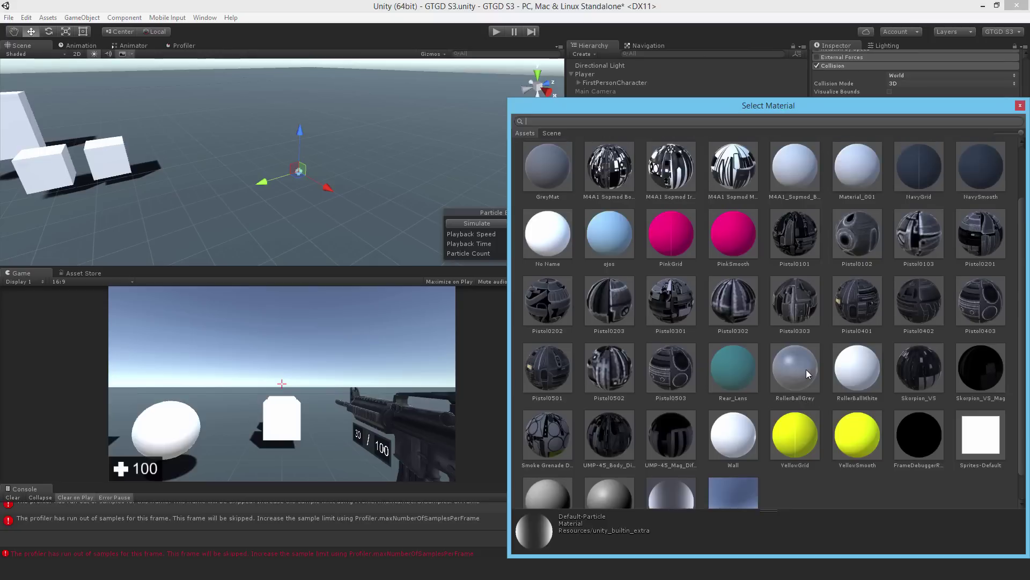
pyautogui.scroll(-1, 808, 374)
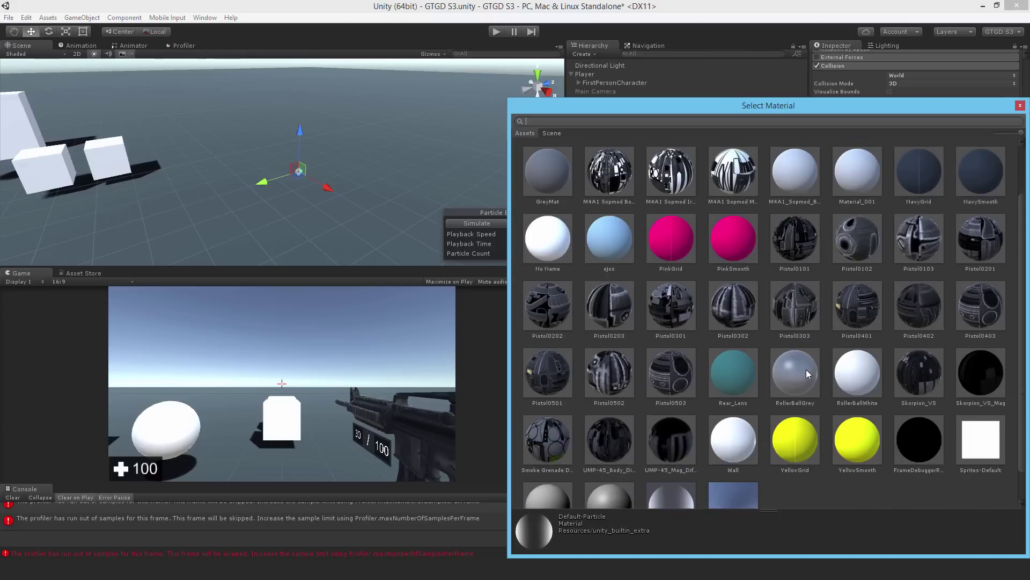
pyautogui.doubleClick(743, 439)
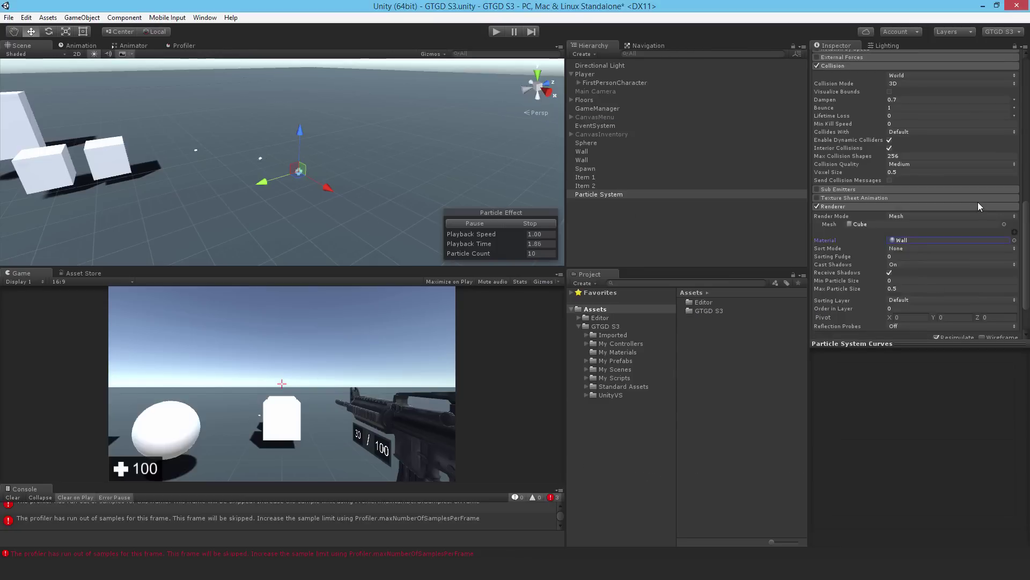
pyautogui.scroll(3, 920, 263)
pyautogui.scroll(-4, 920, 263)
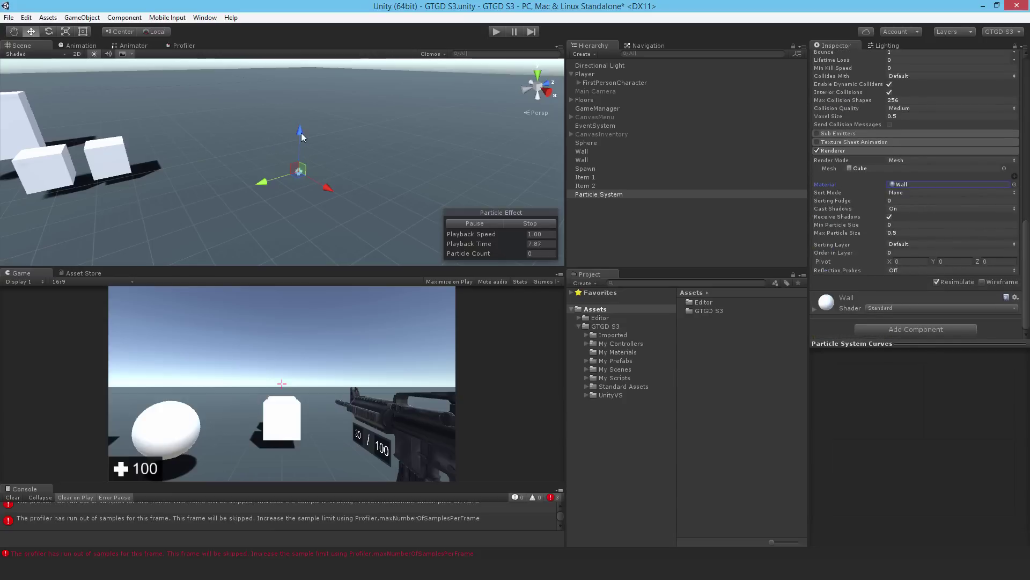
# Step: Raise the particle system higher in the scene and preview the cube burst
pyautogui.moveTo(300, 132); pyautogui.dragTo(303, 88)
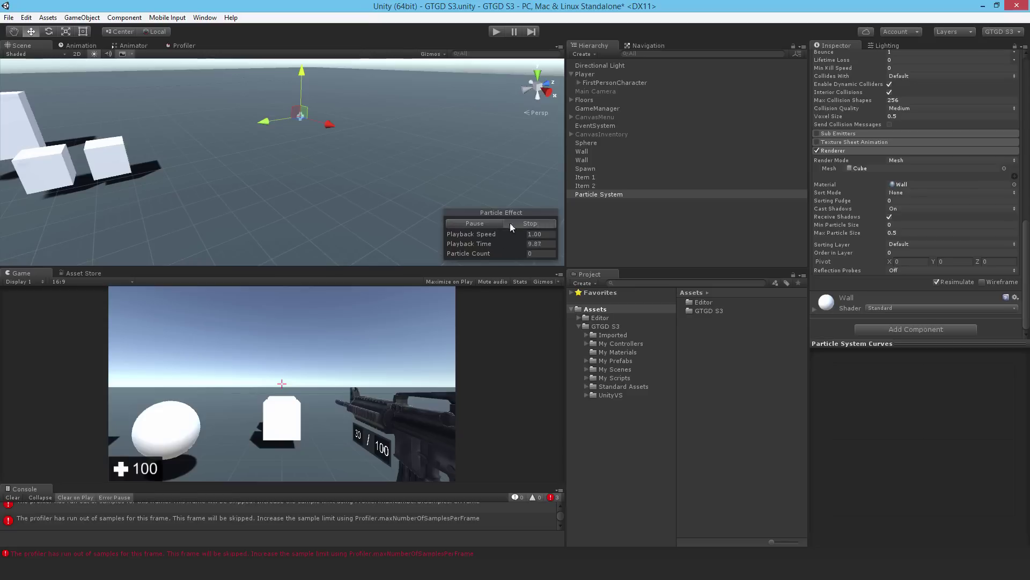
pyautogui.click(474, 224)
pyautogui.click(530, 224)
pyautogui.click(488, 222)
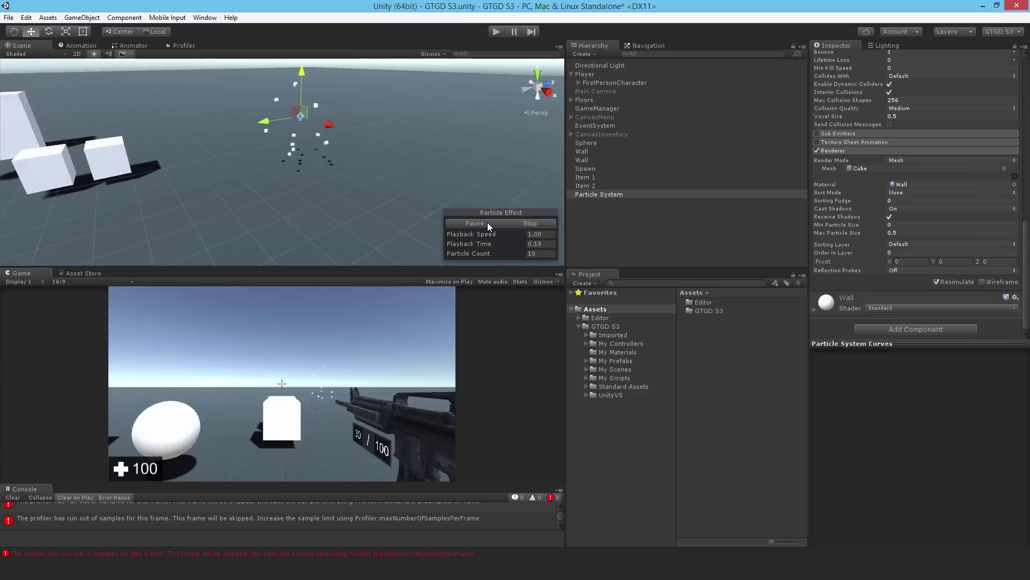
# Step: Set Cast Shadows to Off and untick Receive Shadows, then preview the emission
pyautogui.click(531, 223)
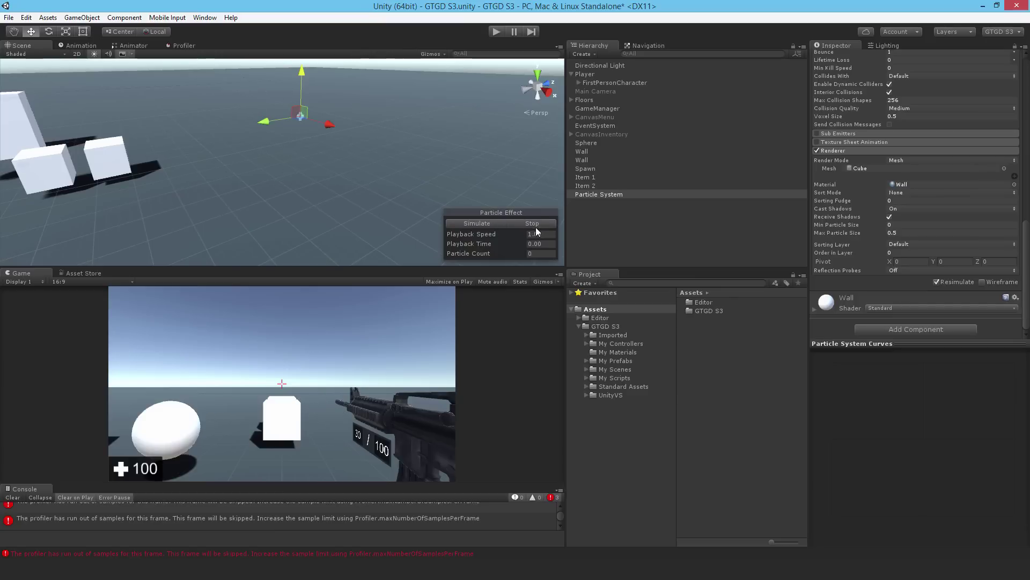
pyautogui.click(901, 209)
pyautogui.click(907, 219)
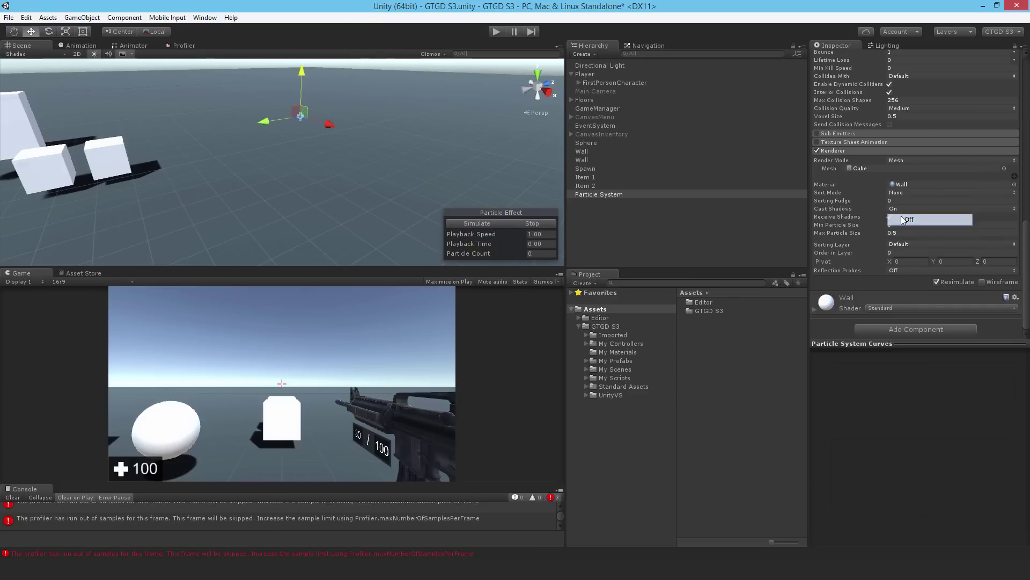
pyautogui.click(888, 218)
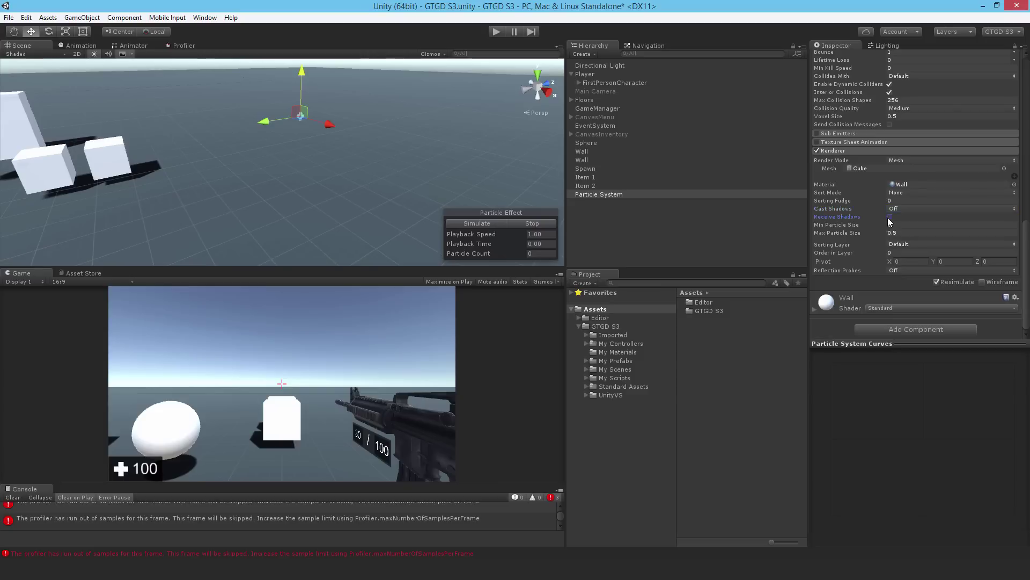
pyautogui.click(473, 224)
pyautogui.click(533, 225)
# Step: Add a Particle System Destroyer component (searching 'partic') and set Min Duration to 7
pyautogui.click(890, 329)
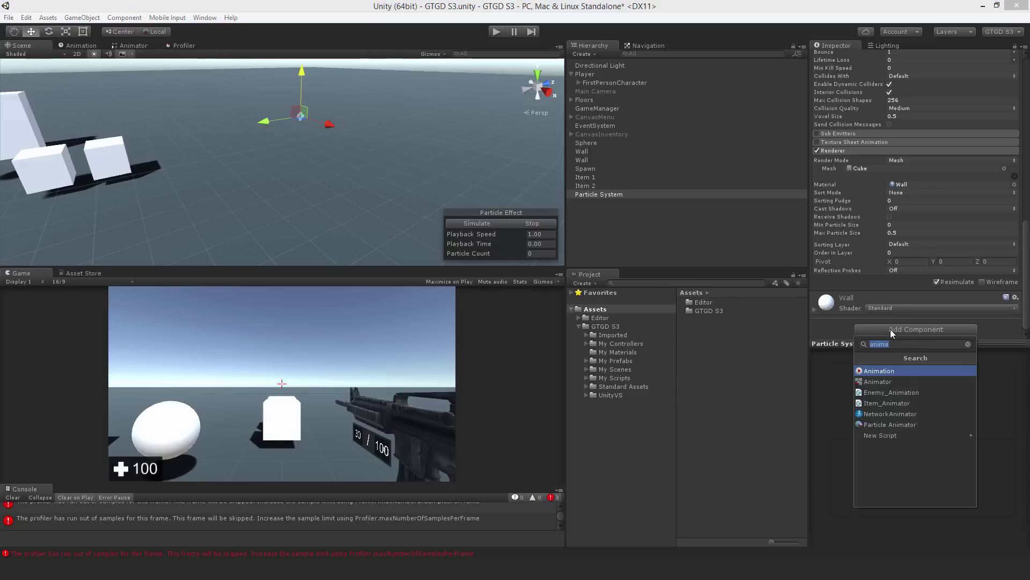
pyautogui.write('part')
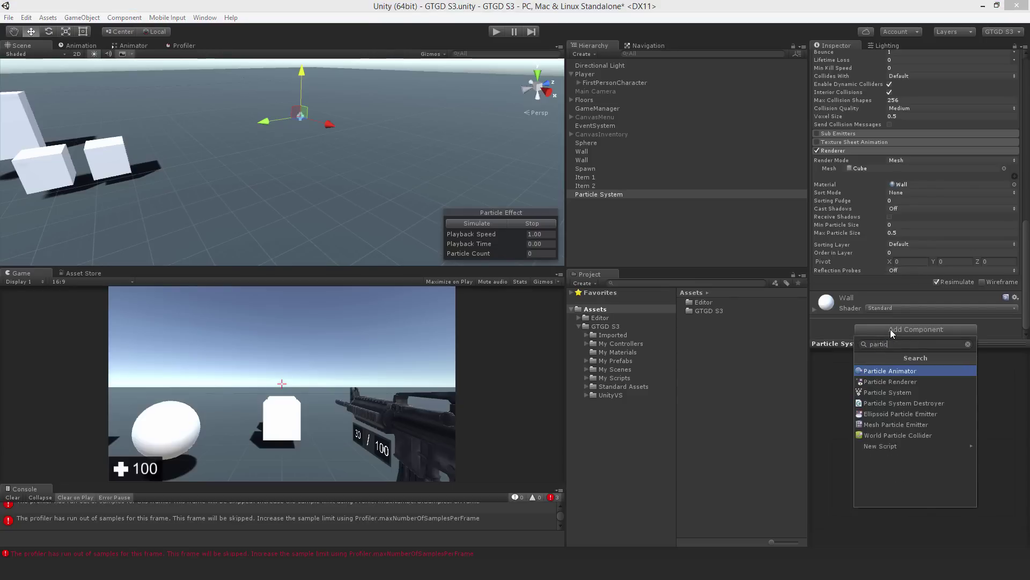
pyautogui.write('ic')
pyautogui.click(894, 398)
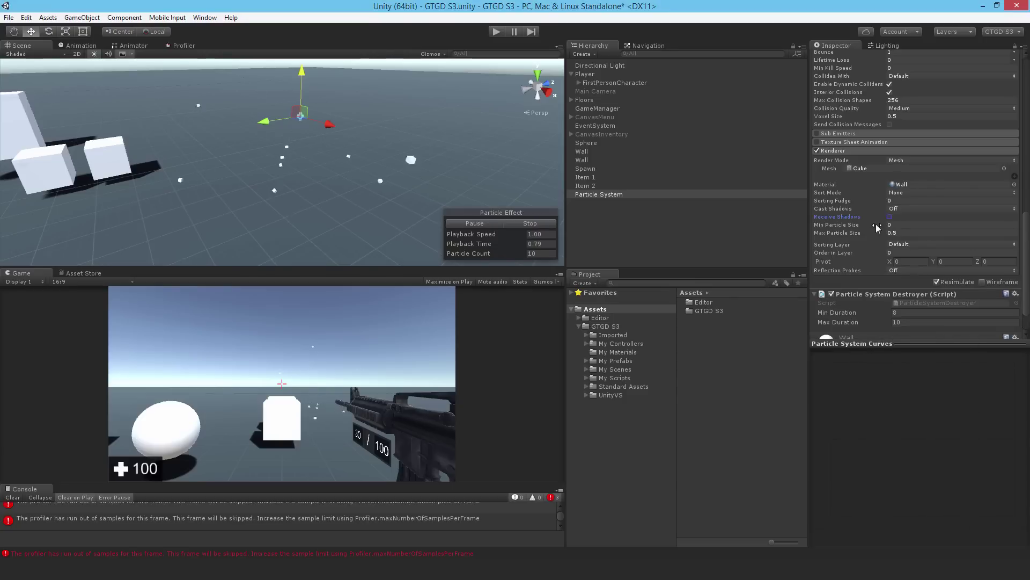
pyautogui.click(903, 313)
pyautogui.write('7')
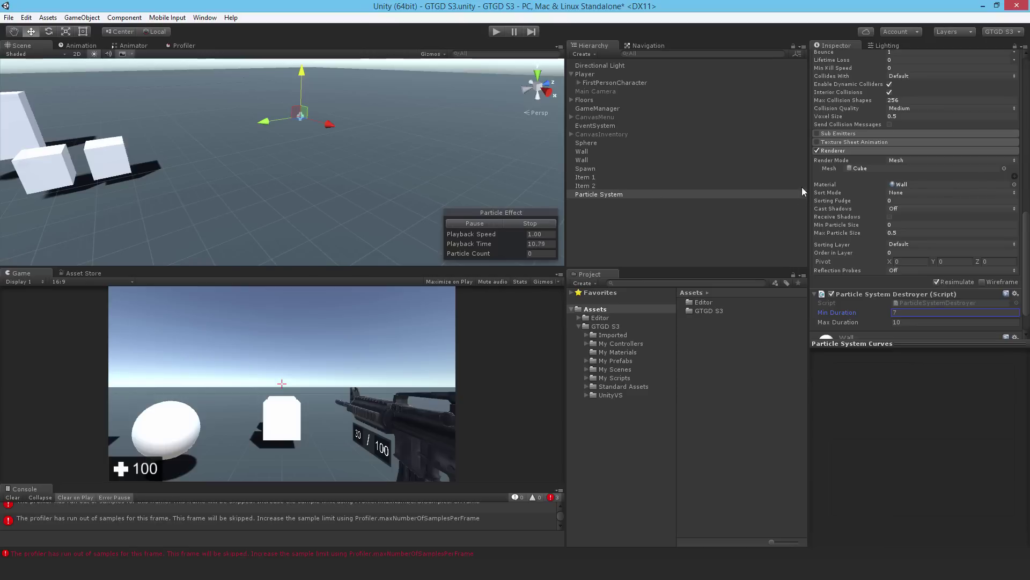
# Step: Rename the particle system to 'Default Hit Effect'
pyautogui.scroll(15, 880, 209)
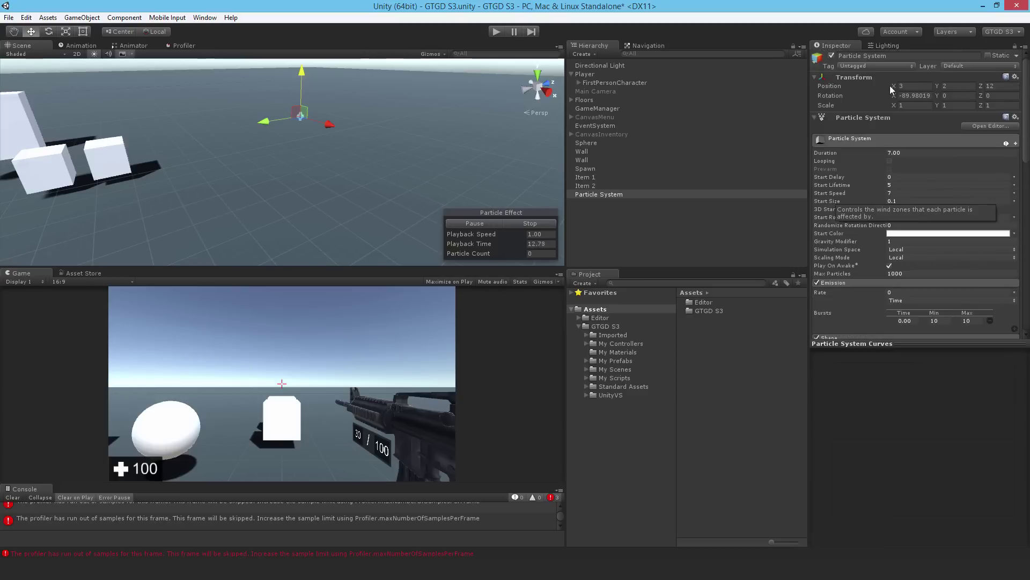
pyautogui.click(899, 57)
pyautogui.write('Def')
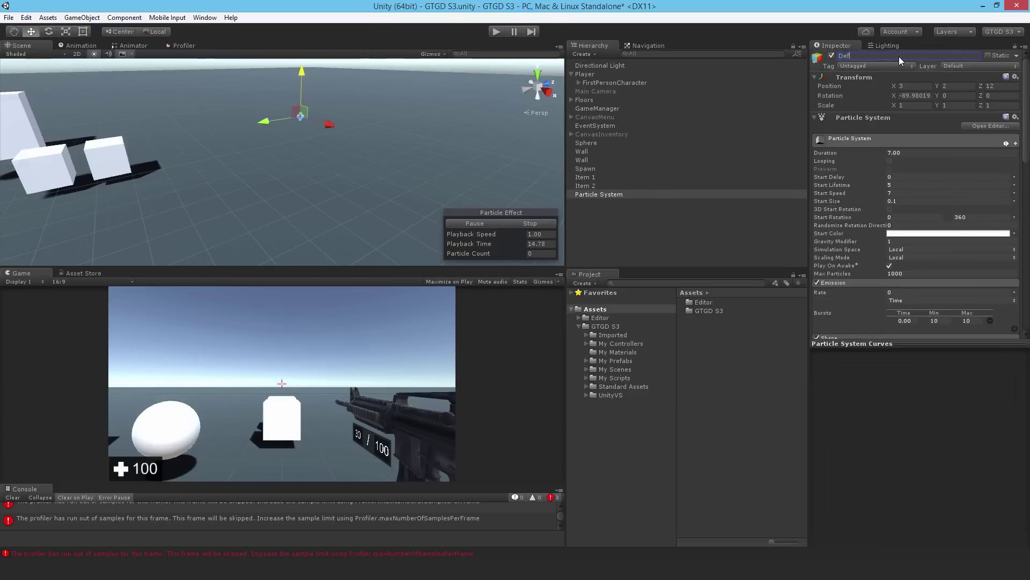
pyautogui.write('ault Hit Effect')
pyautogui.press('Return')
# Step: Duplicate Default Hit Effect and rename the copy 'Enemy Hit Effect'
pyautogui.click(588, 194)
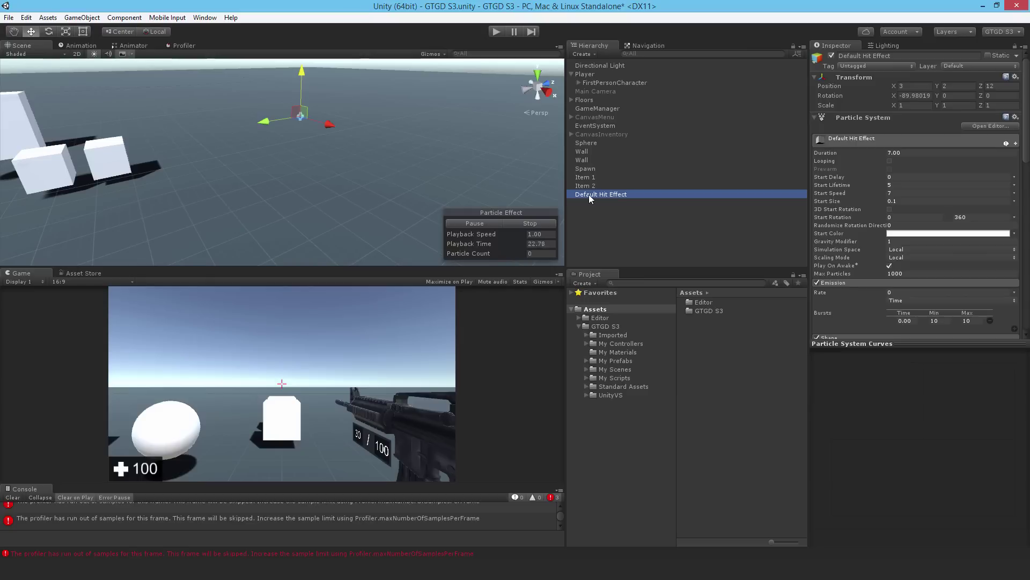
pyautogui.hotkey('ctrl', 'd')
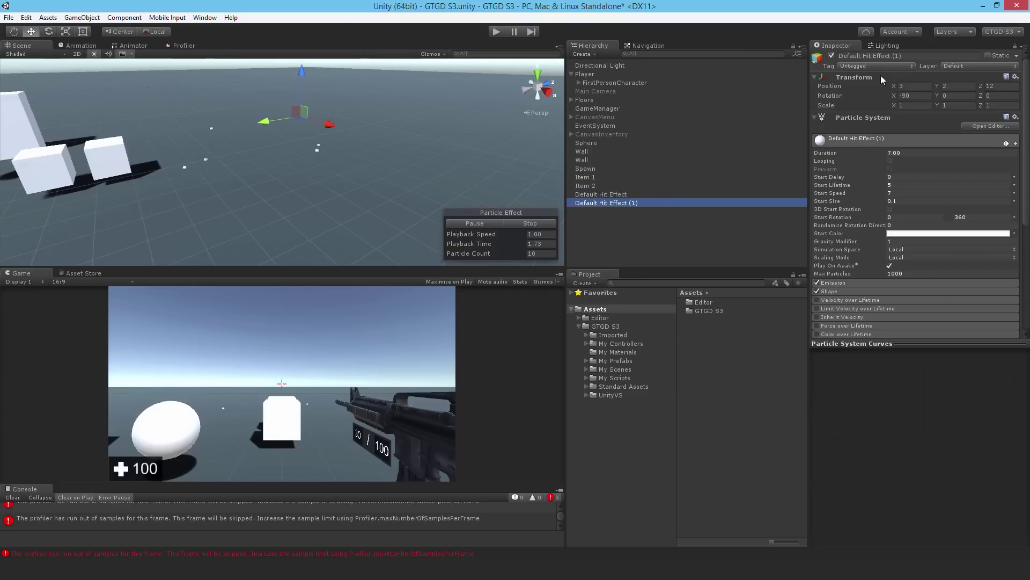
pyautogui.click(863, 56)
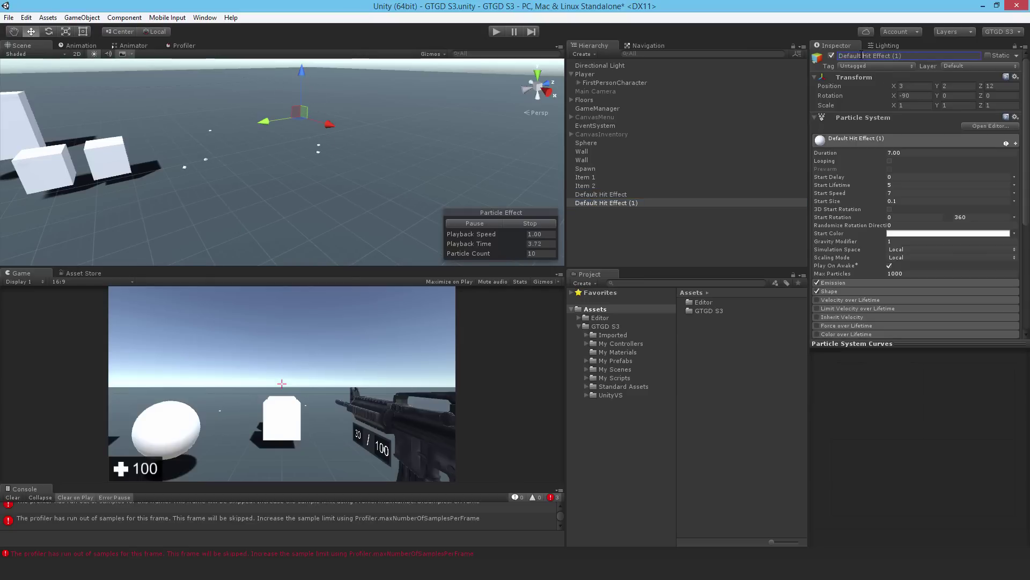
pyautogui.doubleClick(857, 56)
pyautogui.write('Enemy')
pyautogui.press('End')
pyautogui.press('BackSpace')
pyautogui.press('BackSpace')
pyautogui.press('BackSpace')
pyautogui.press('BackSpace')
pyautogui.press('Return')
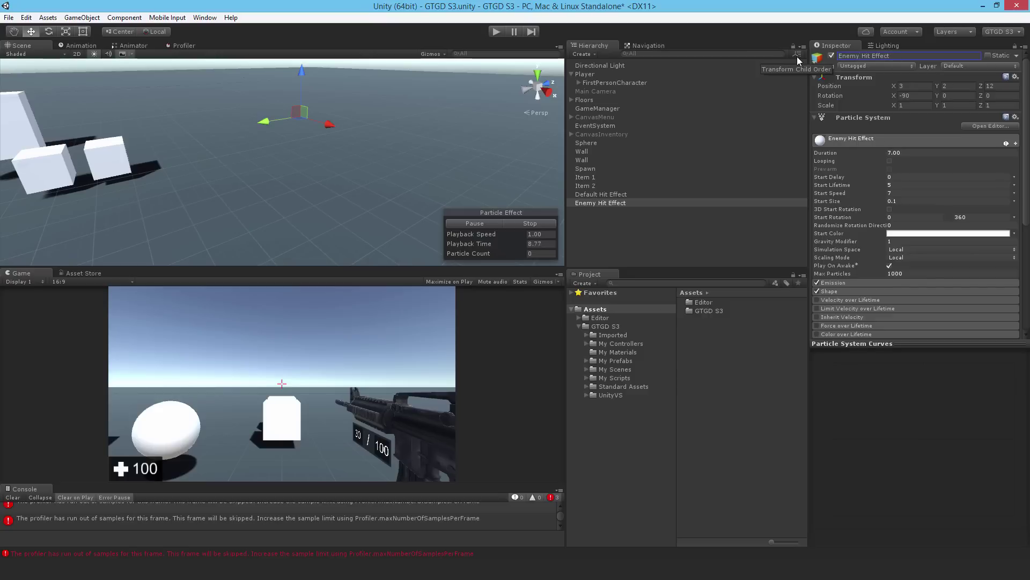
# Step: Create a new material named 'Red' in the My Materials folder
pyautogui.click(612, 352)
pyautogui.rightClick(706, 343)
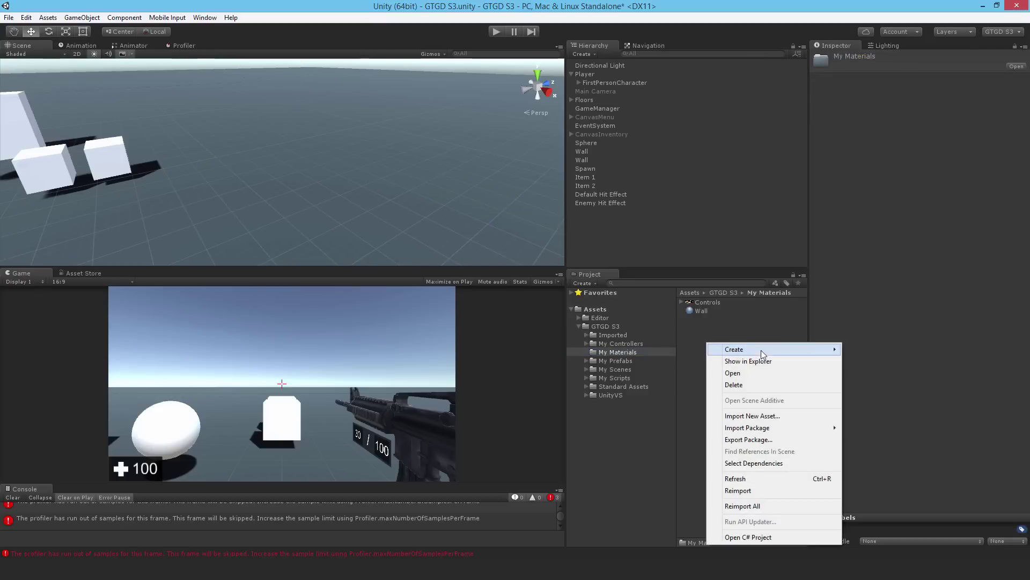
pyautogui.moveTo(761, 349)
pyautogui.click(893, 166)
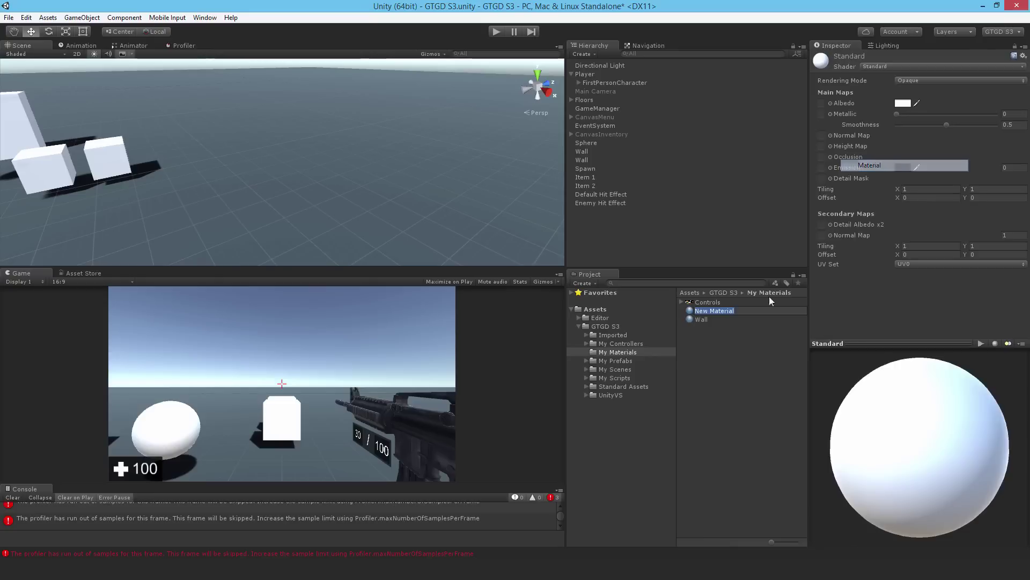
pyautogui.write('Red')
pyautogui.press('Return')
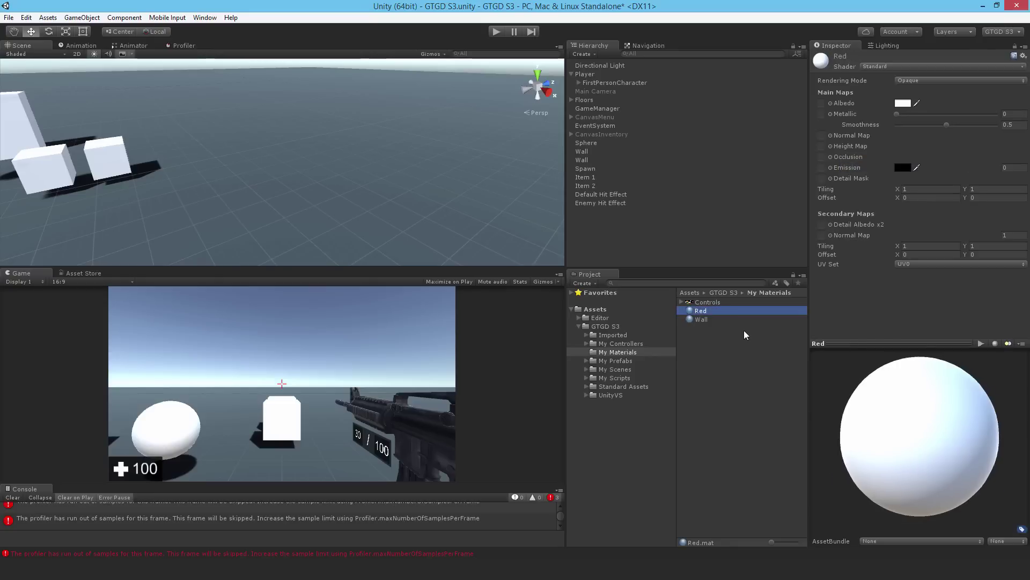
# Step: Make Red pure red with Smoothness 0 and apply it to Enemy Hit Effect
pyautogui.click(903, 103)
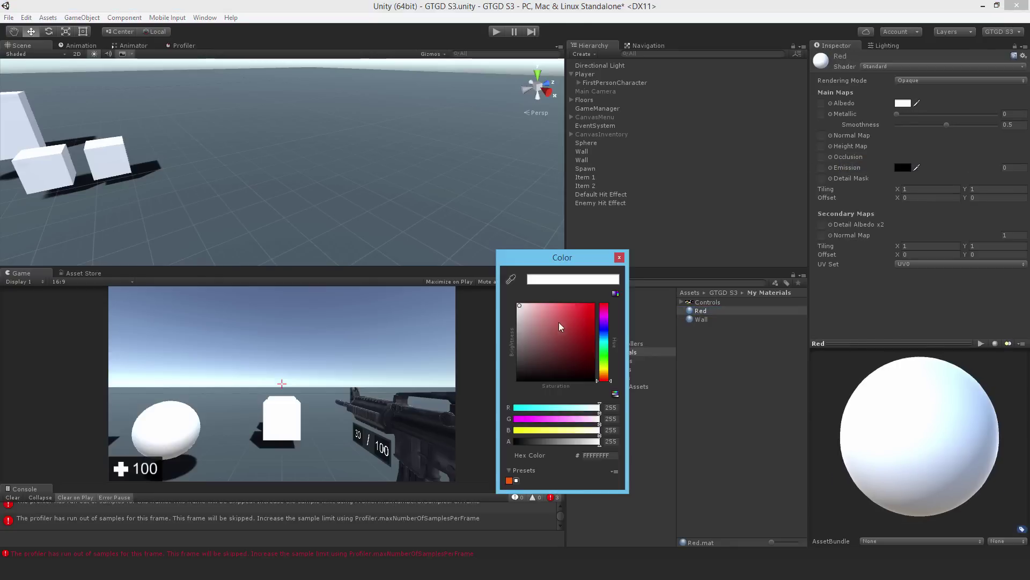
pyautogui.moveTo(555, 324); pyautogui.dragTo(593, 305)
pyautogui.click(619, 258)
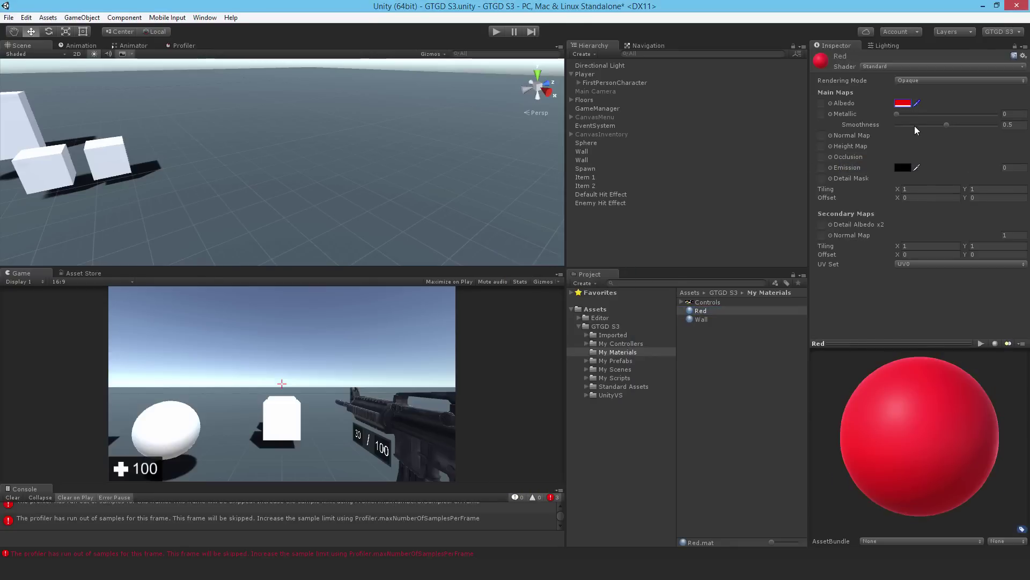
pyautogui.moveTo(915, 126); pyautogui.dragTo(895, 125)
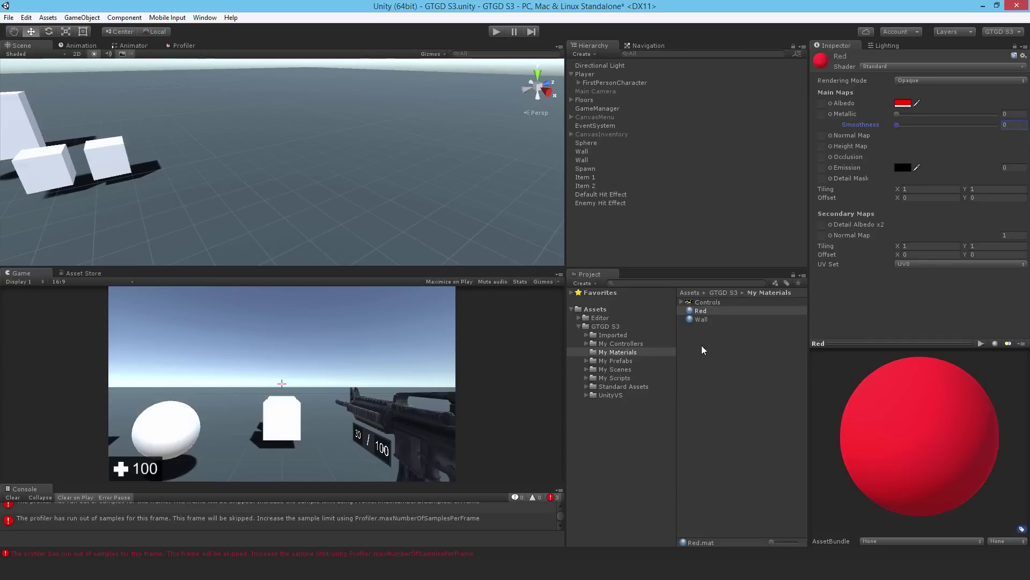
pyautogui.moveTo(702, 311); pyautogui.dragTo(585, 204)
pyautogui.scroll(-5, 948, 184)
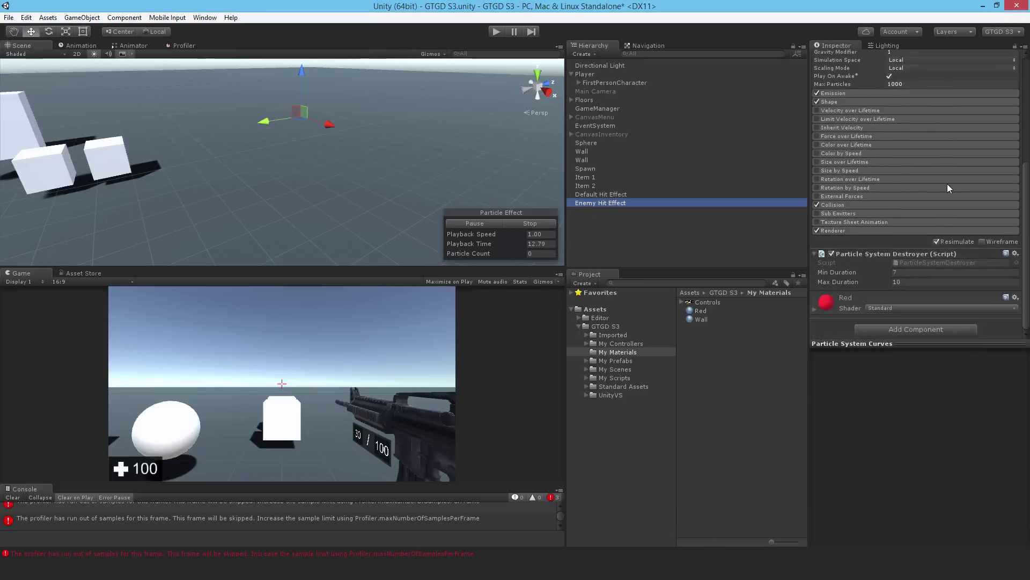
pyautogui.click(835, 230)
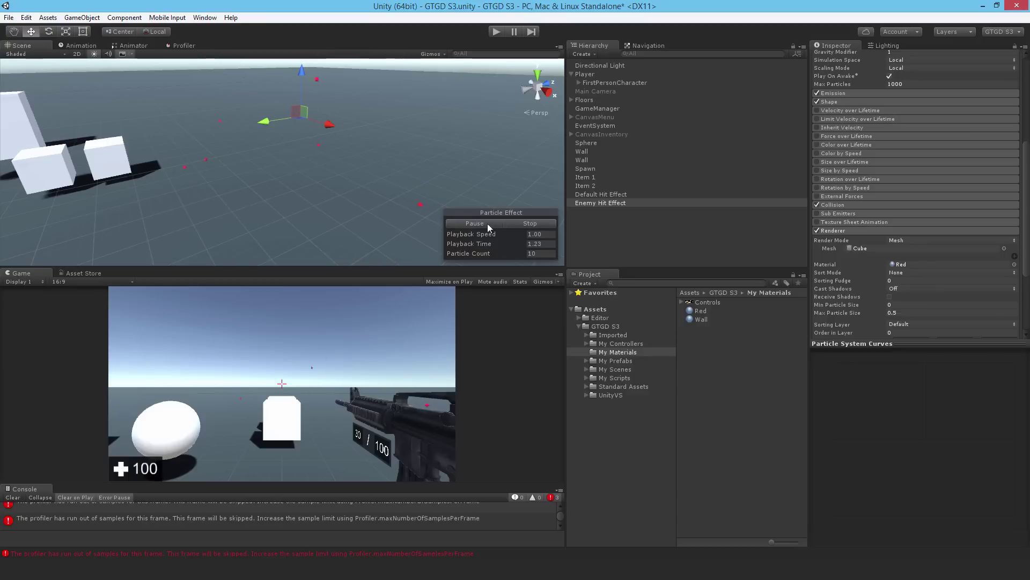
pyautogui.click(468, 223)
pyautogui.scroll(5, 858, 260)
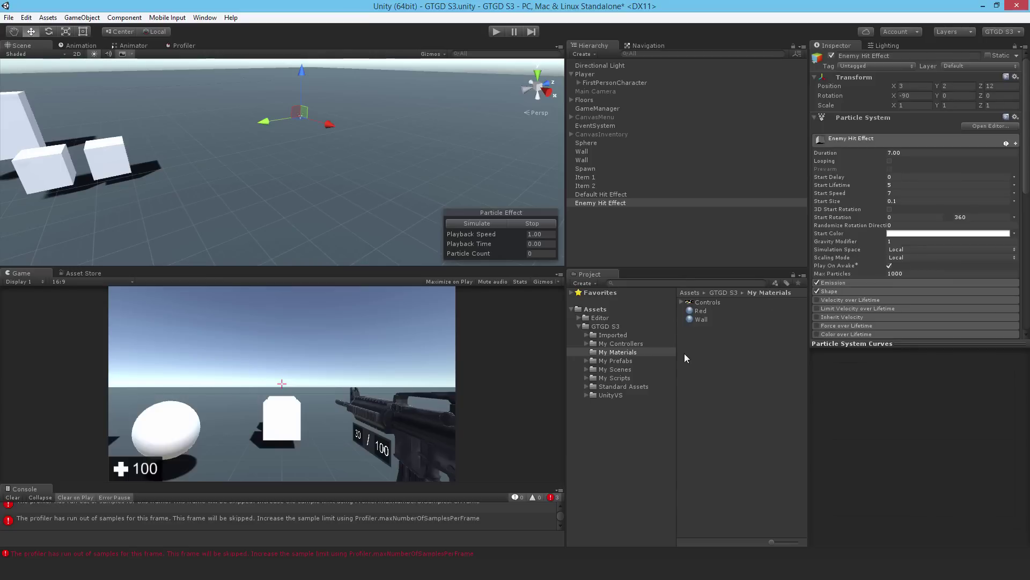
# Step: Create a new folder named 'Hit Effects' inside My Prefabs
pyautogui.click(612, 360)
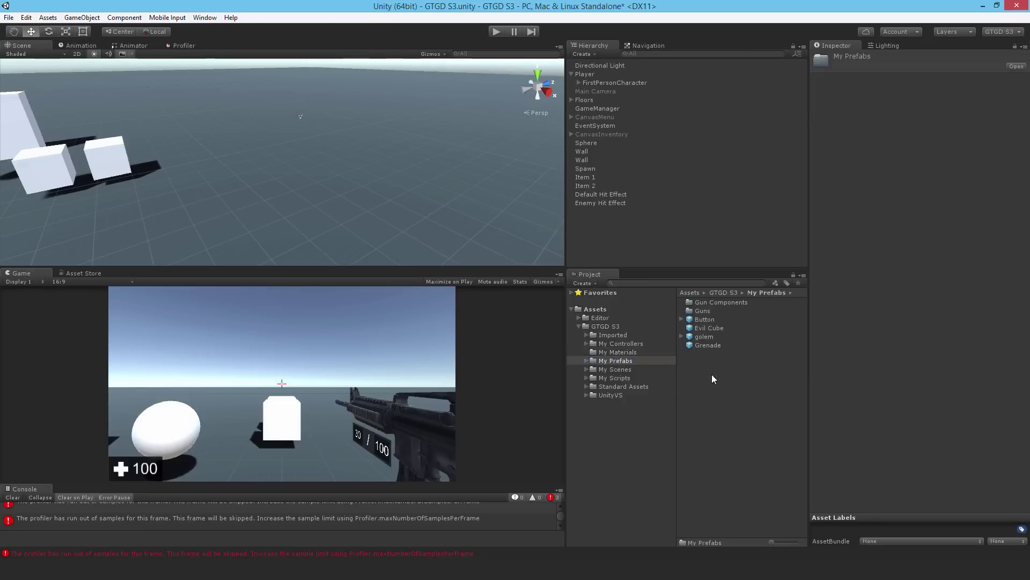
pyautogui.rightClick(713, 375)
pyautogui.moveTo(737, 180)
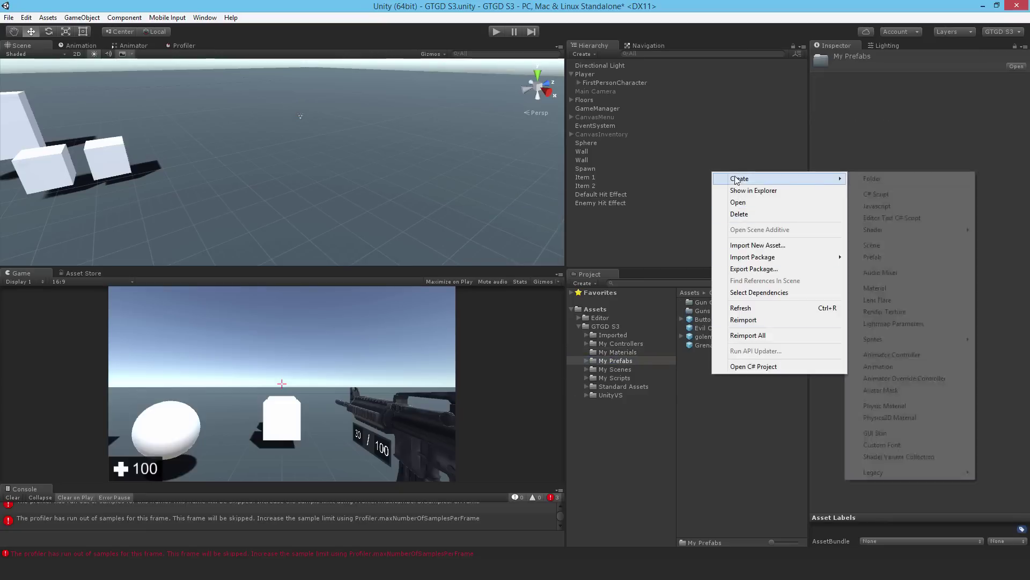
pyautogui.click(891, 179)
pyautogui.write('Hit')
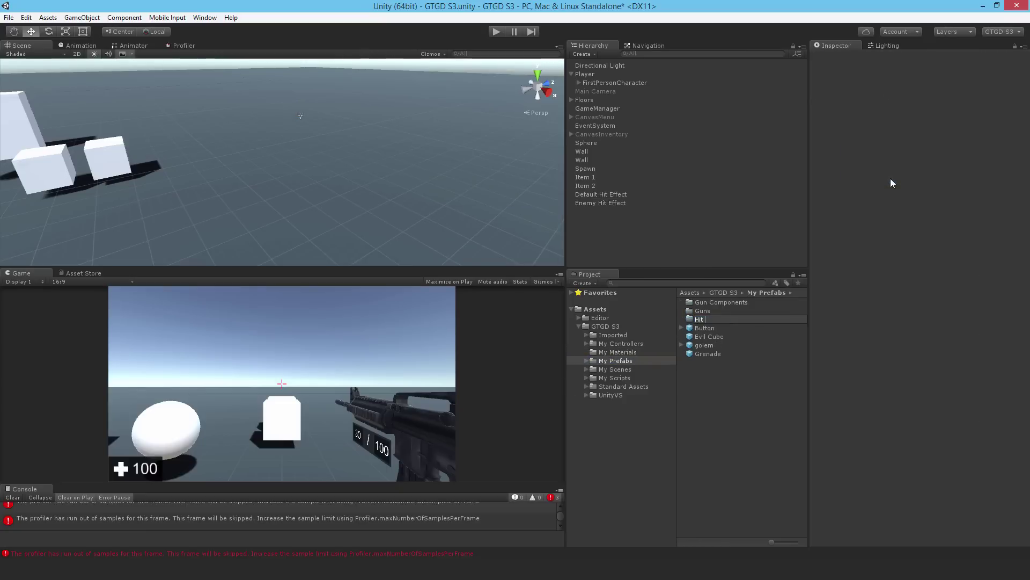
pyautogui.write(' Effects')
pyautogui.press('Return')
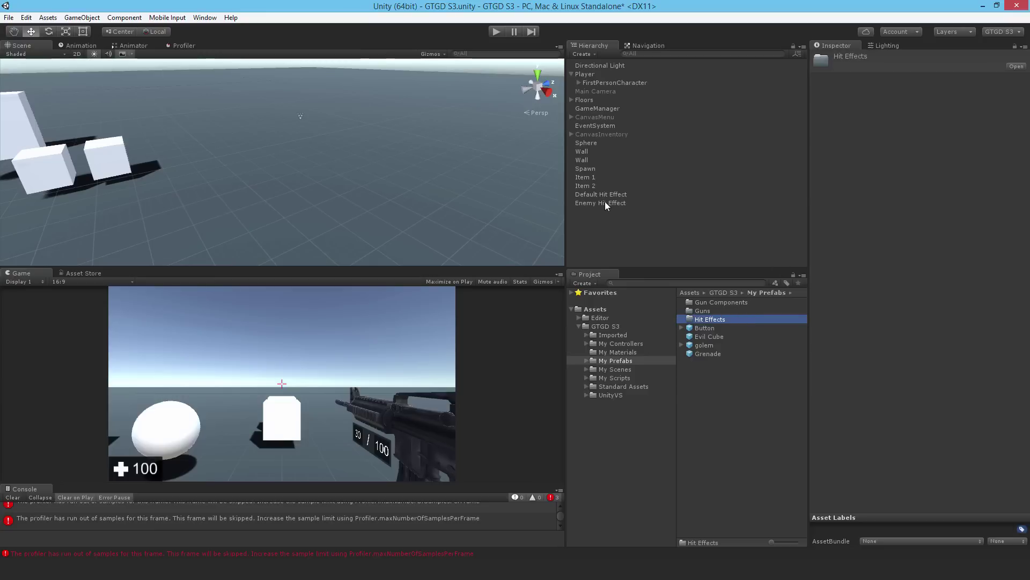
# Step: Save Enemy Hit Effect and Default Hit Effect as prefabs in the Hit Effects folder
pyautogui.moveTo(604, 202); pyautogui.dragTo(718, 318)
pyautogui.moveTo(589, 195); pyautogui.dragTo(692, 370)
pyautogui.click(587, 204)
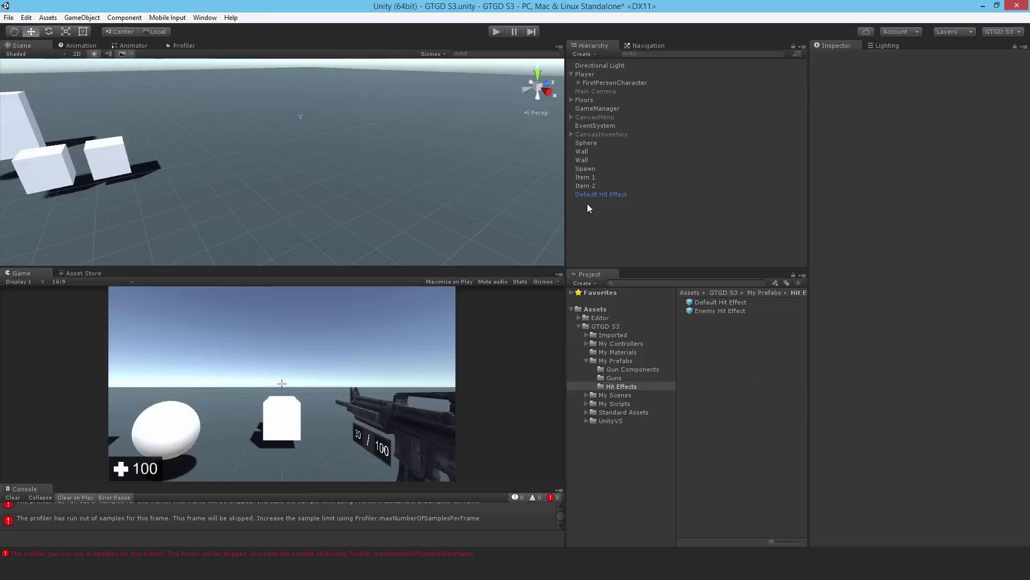
# Step: Add a child particle system named 'Sparks' under Default Hit Effect
pyautogui.click(588, 194)
pyautogui.rightClick(588, 194)
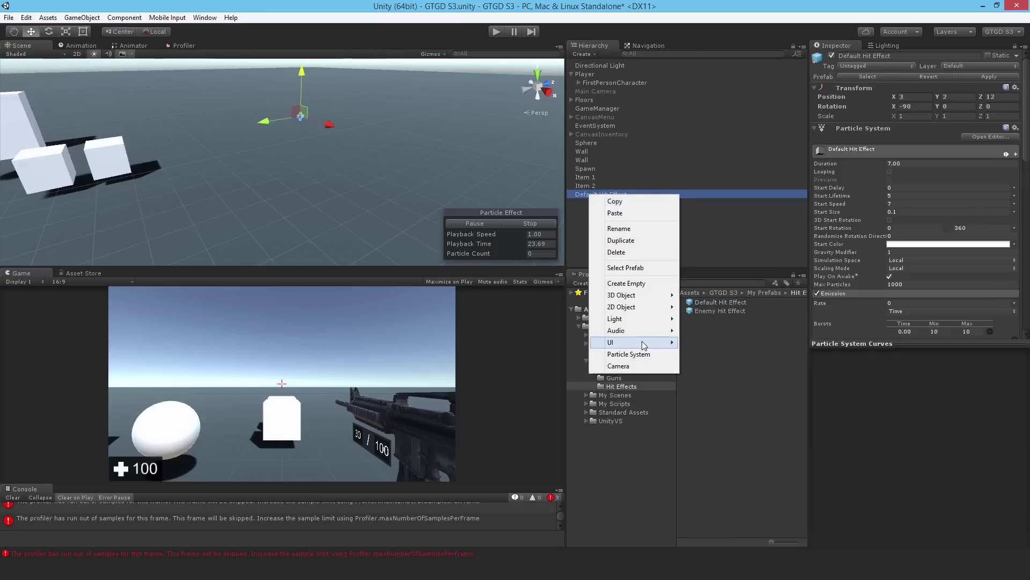
pyautogui.click(636, 358)
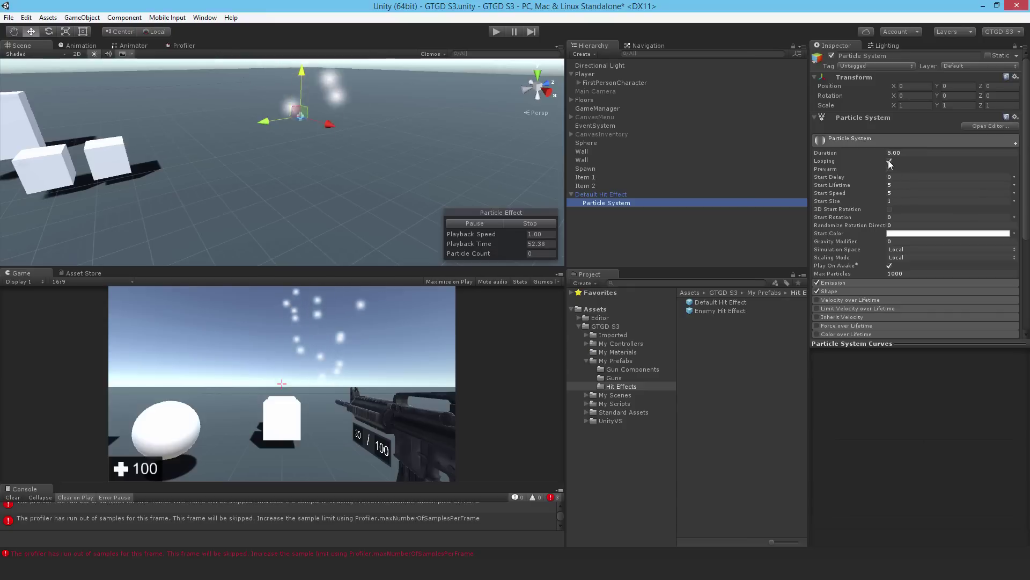
pyautogui.click(906, 54)
pyautogui.write('Sparks')
pyautogui.press('Return')
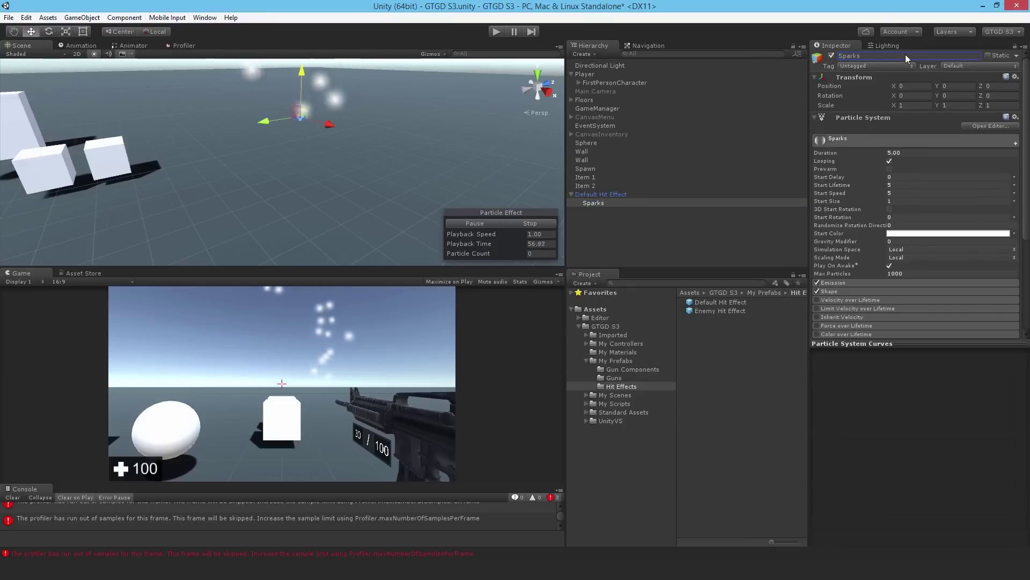
# Step: Turn off Looping and set Start Lifetime 0.5, Start Speed 30, Start Size 0.2
pyautogui.click(890, 161)
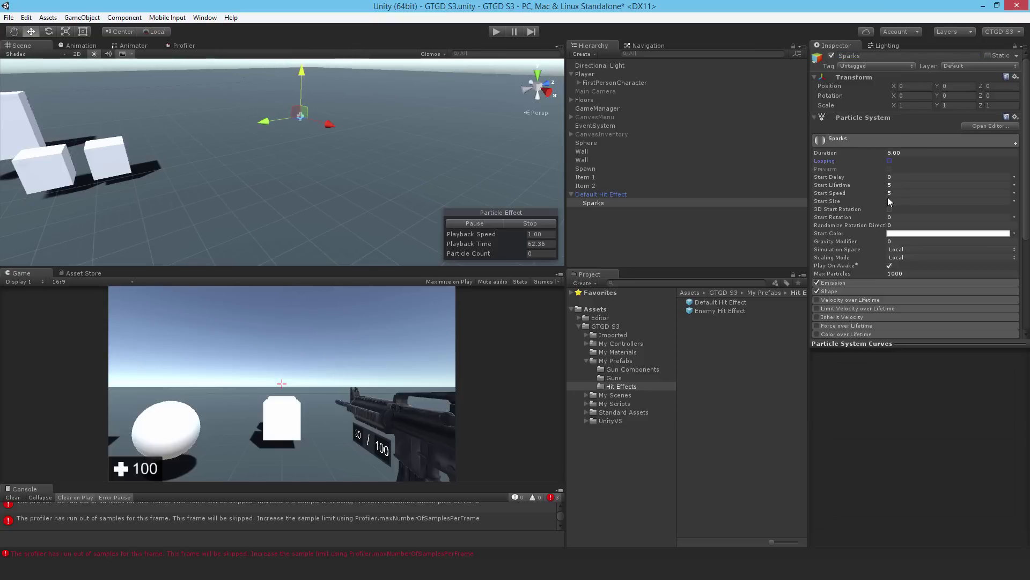
pyautogui.click(899, 185)
pyautogui.write('0.5')
pyautogui.click(896, 193)
pyautogui.write('30')
pyautogui.click(897, 201)
# Step: Set the Sparks emission rate to 0 and add a burst of 15 particles
pyautogui.click(877, 285)
pyautogui.scroll(-1, 875, 268)
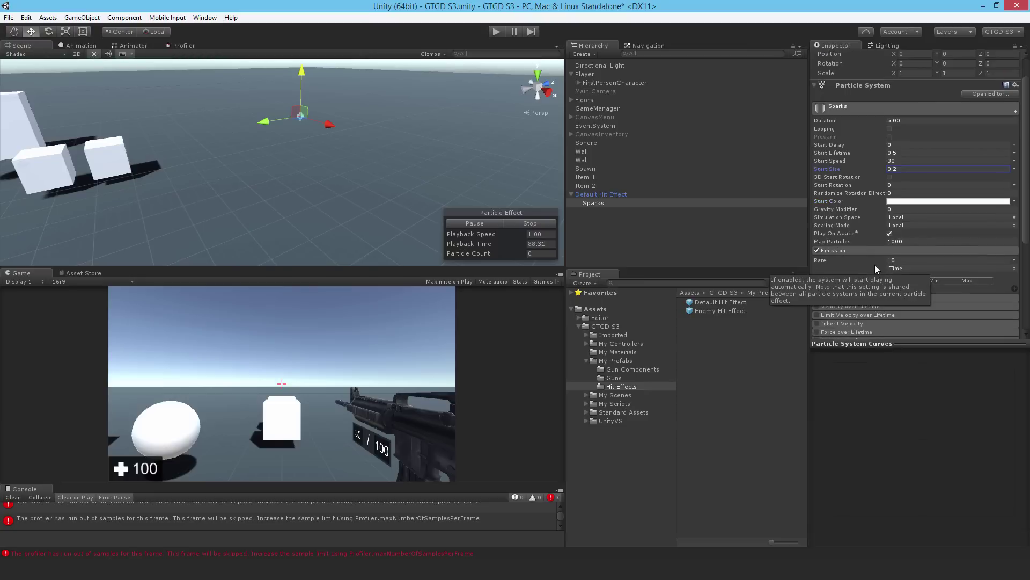
pyautogui.click(923, 268)
pyautogui.click(914, 261)
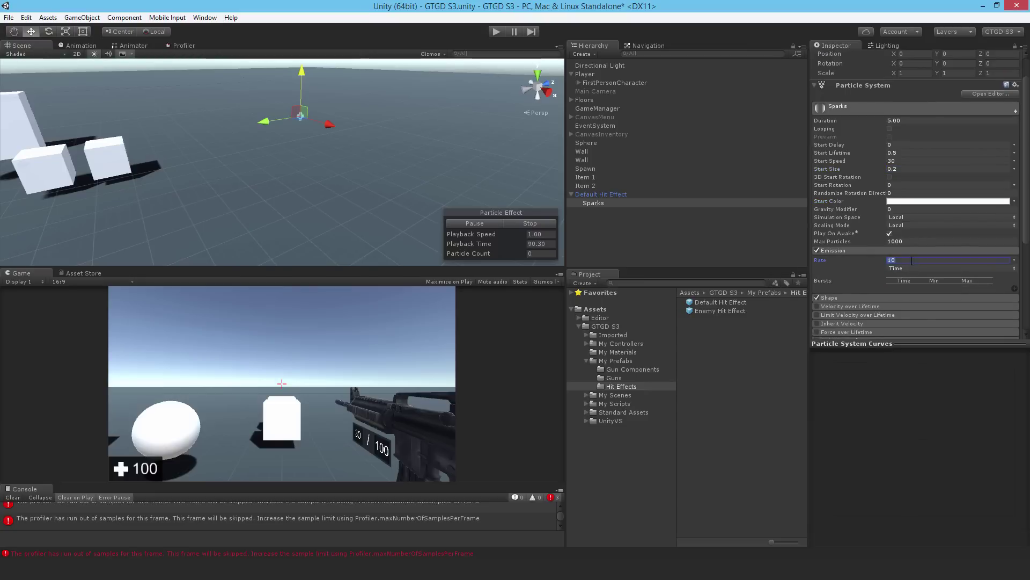
pyautogui.write('0')
pyautogui.click(1016, 290)
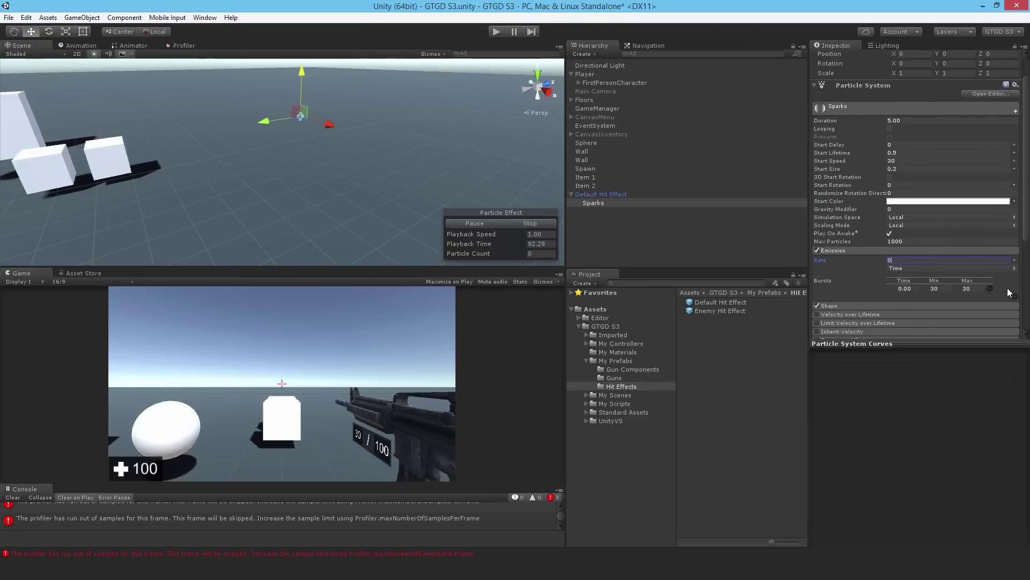
pyautogui.click(949, 289)
# Step: Set the emitter shape to a 0.1-radius Sphere with Emit from Shell and Random Direction
pyautogui.scroll(-1, 875, 290)
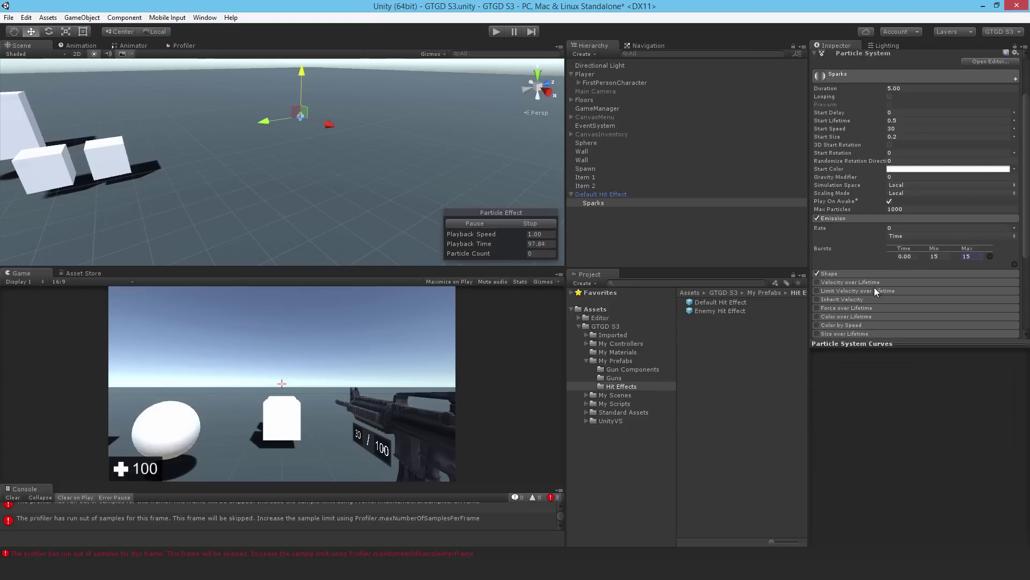
pyautogui.click(848, 274)
pyautogui.click(923, 283)
pyautogui.click(920, 293)
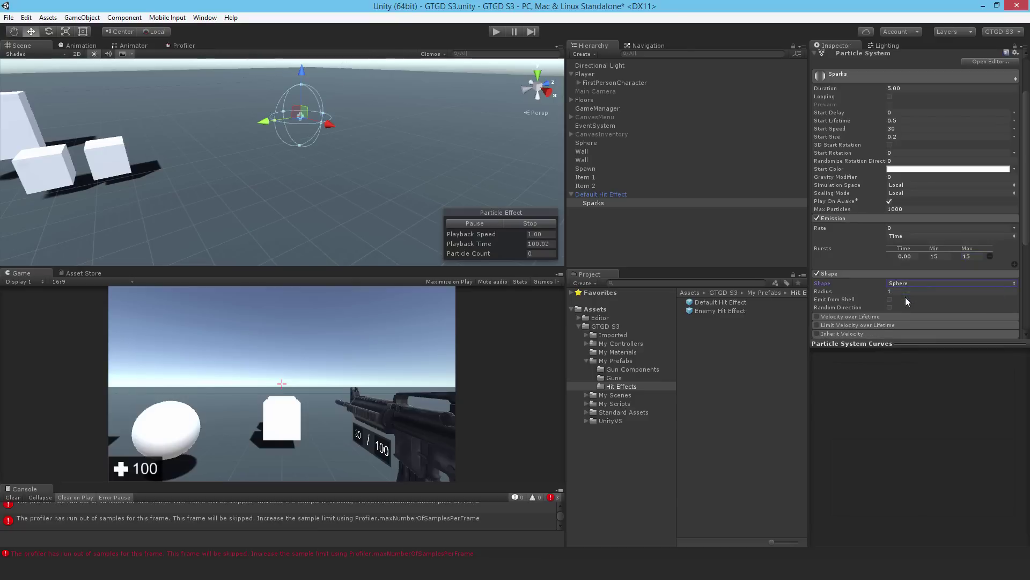
pyautogui.click(902, 291)
pyautogui.doubleClick(903, 291)
pyautogui.write('.1')
pyautogui.click(890, 299)
pyautogui.click(890, 307)
pyautogui.scroll(-1, 874, 272)
pyautogui.scroll(-1, 873, 273)
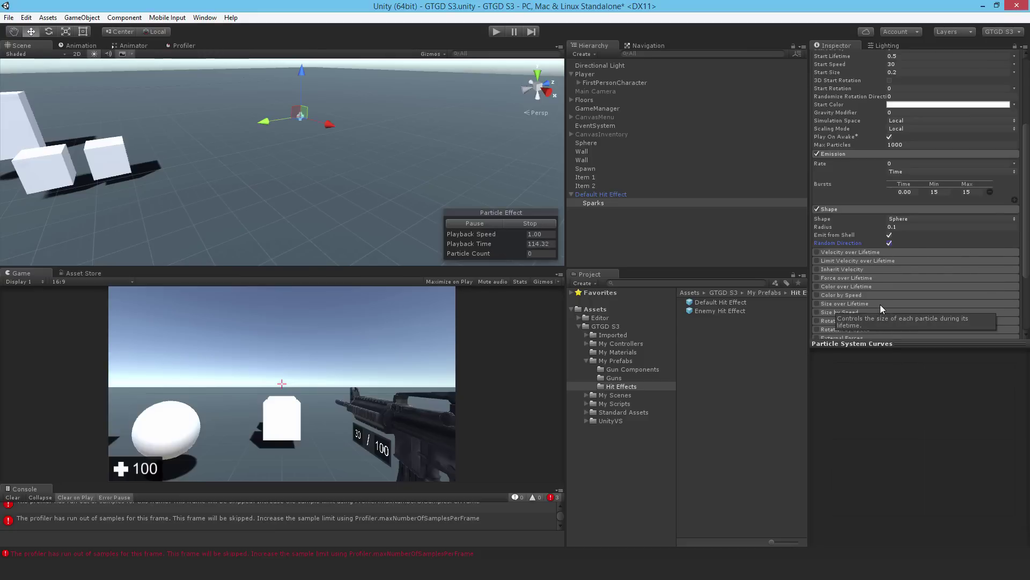
# Step: Enable Size over Lifetime and apply the descending curve preset, from 1.0 down to 0
pyautogui.scroll(-1, 885, 269)
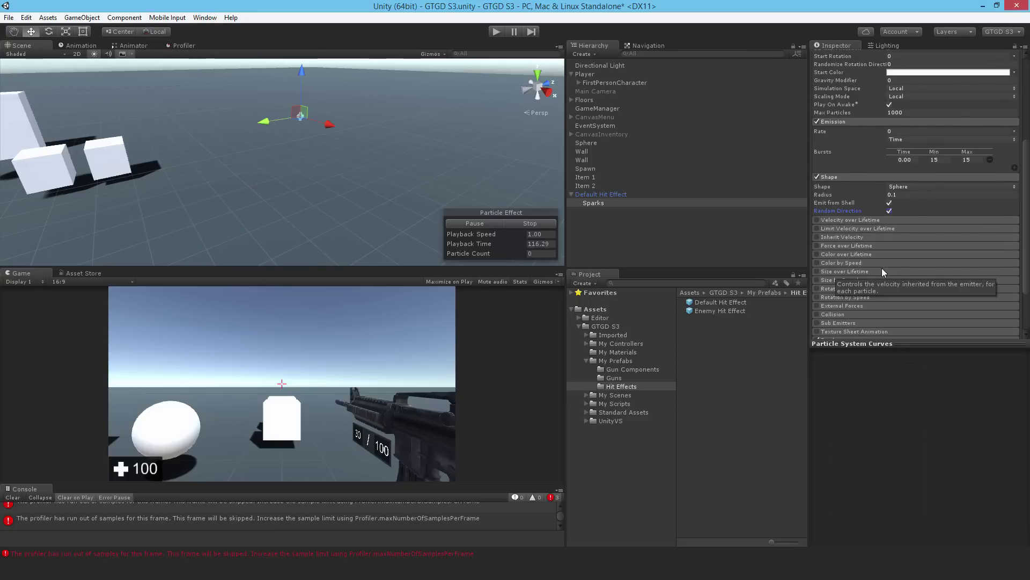
pyautogui.click(817, 272)
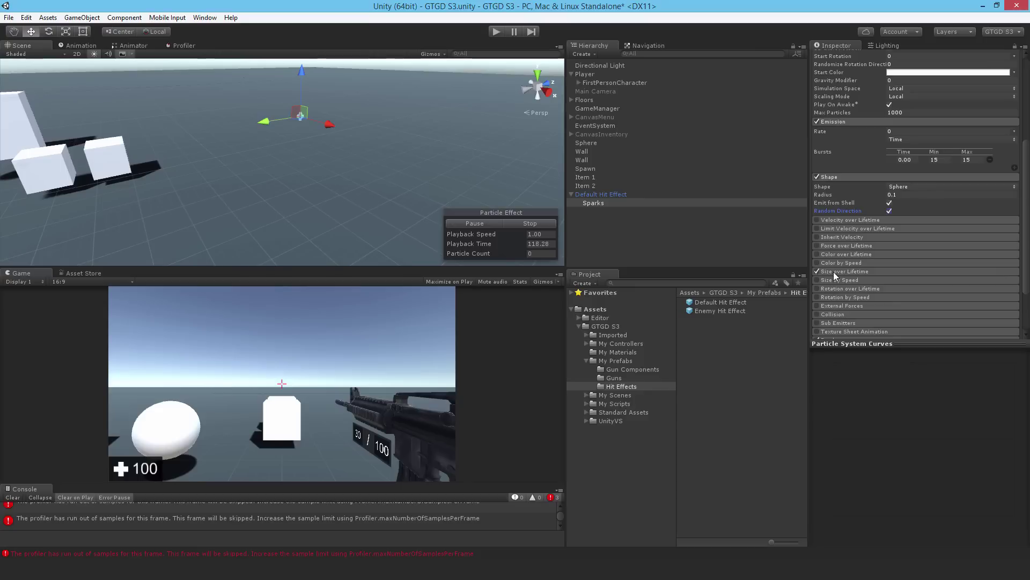
pyautogui.click(833, 272)
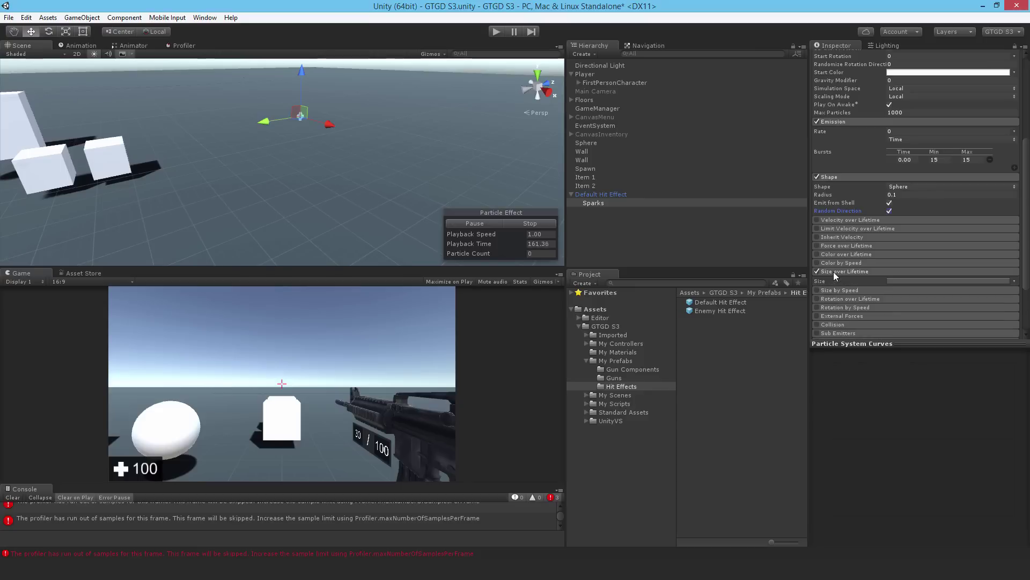
pyautogui.click(908, 280)
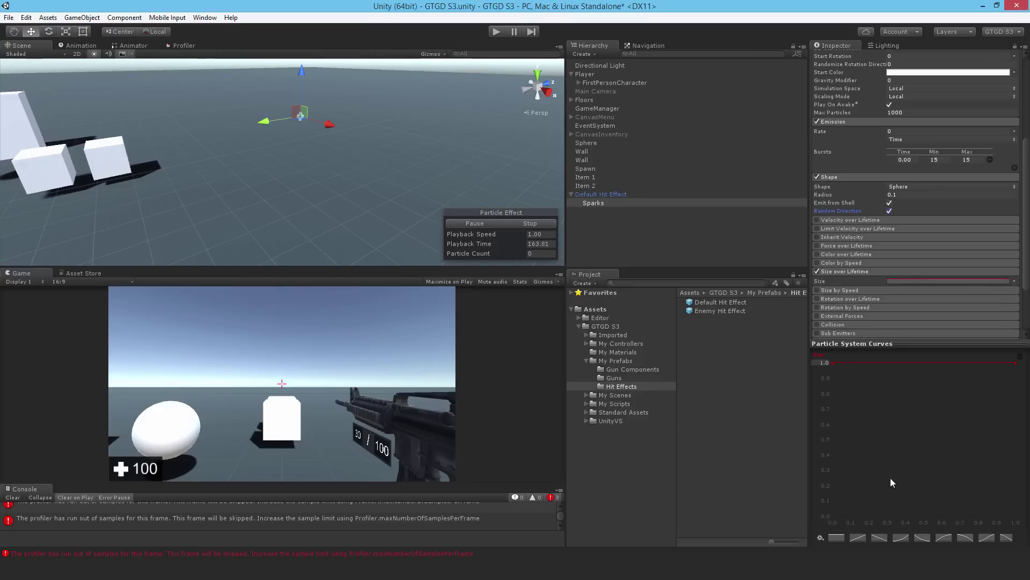
pyautogui.click(926, 539)
# Step: Enable Collision on the Sparks and set its type to World
pyautogui.scroll(-3, 874, 246)
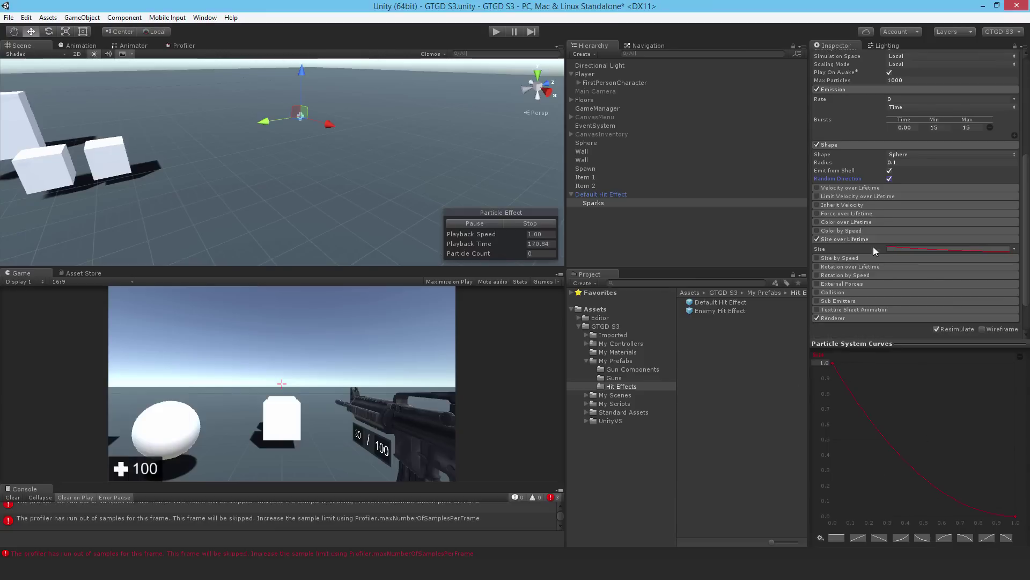
pyautogui.click(816, 292)
pyautogui.click(835, 292)
pyautogui.scroll(-6, 859, 279)
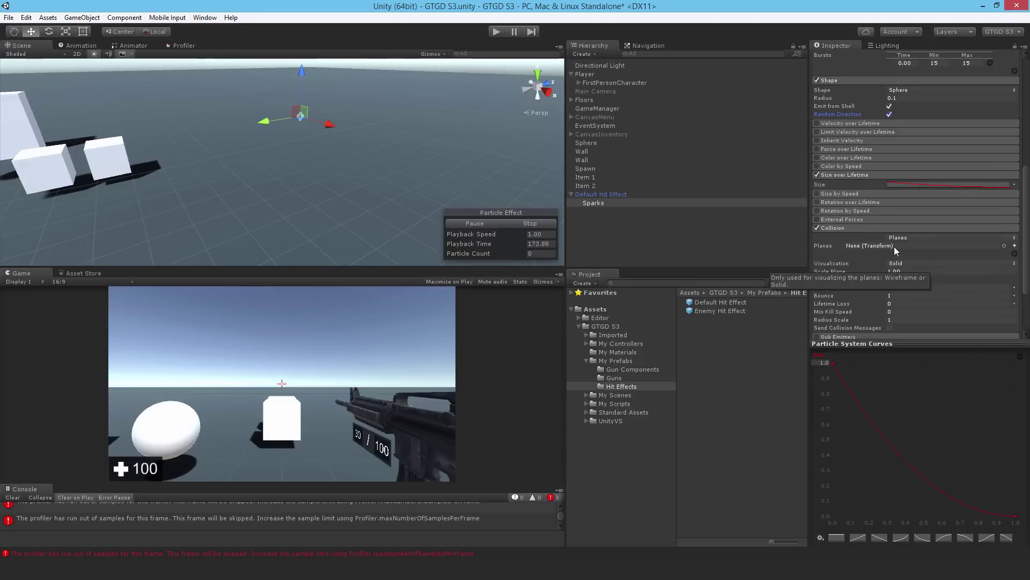
pyautogui.click(913, 237)
pyautogui.click(911, 260)
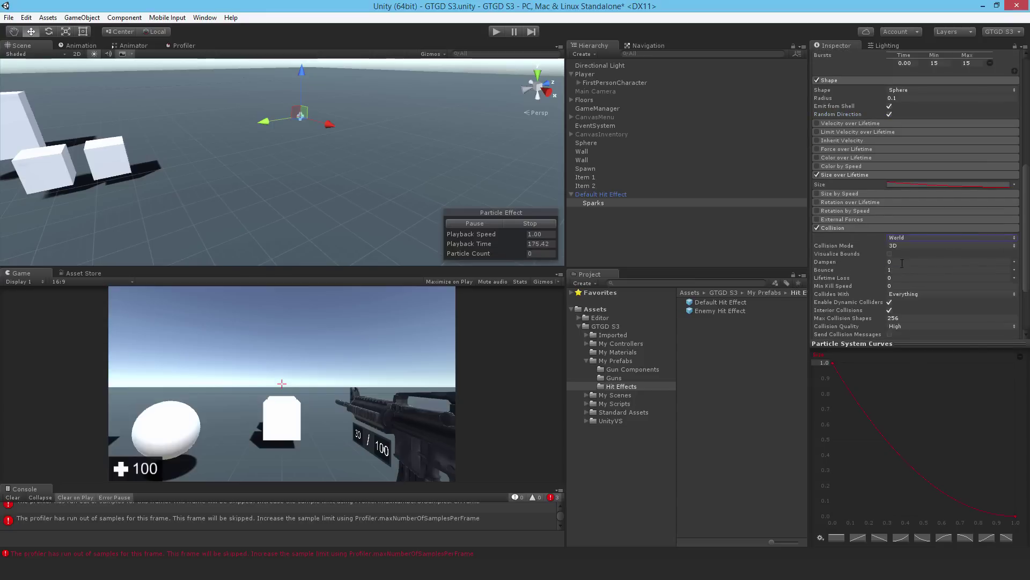
# Step: Limit collisions to the Default layer, with Medium quality and Dampen 0.7
pyautogui.click(907, 293)
pyautogui.click(913, 304)
pyautogui.click(907, 294)
pyautogui.click(911, 326)
pyautogui.click(908, 323)
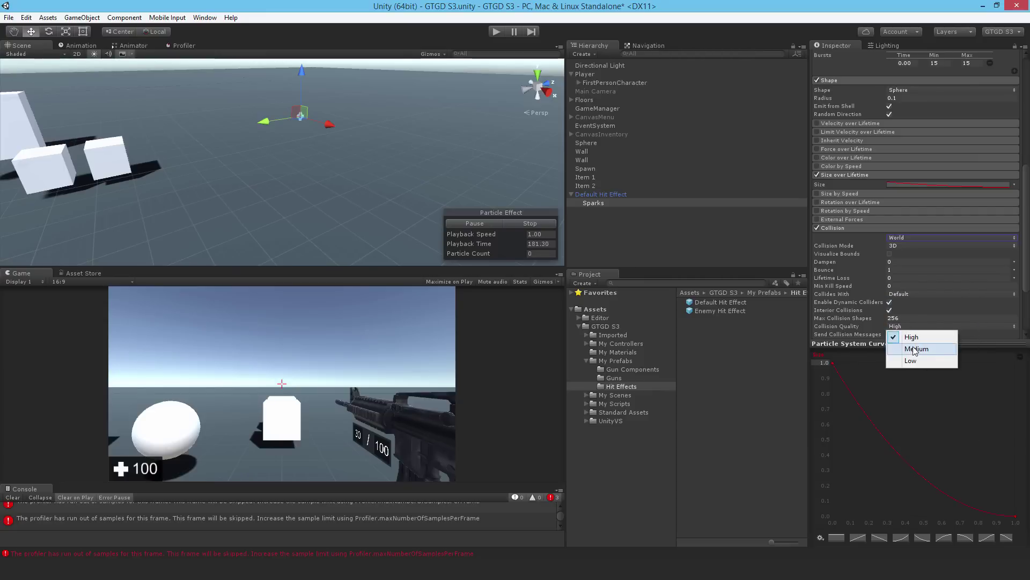
pyautogui.click(912, 350)
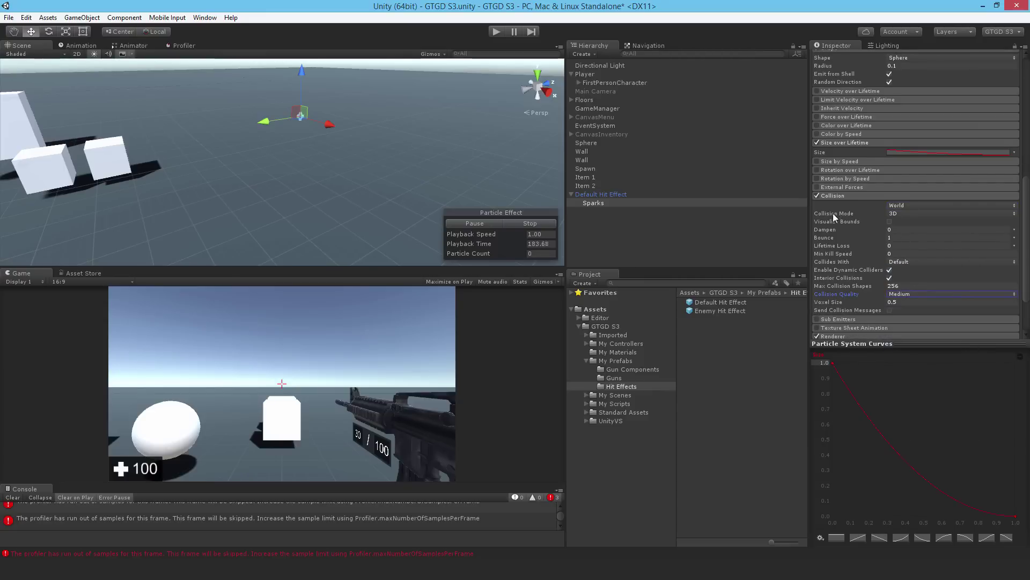
pyautogui.click(909, 229)
pyautogui.scroll(-4, 910, 228)
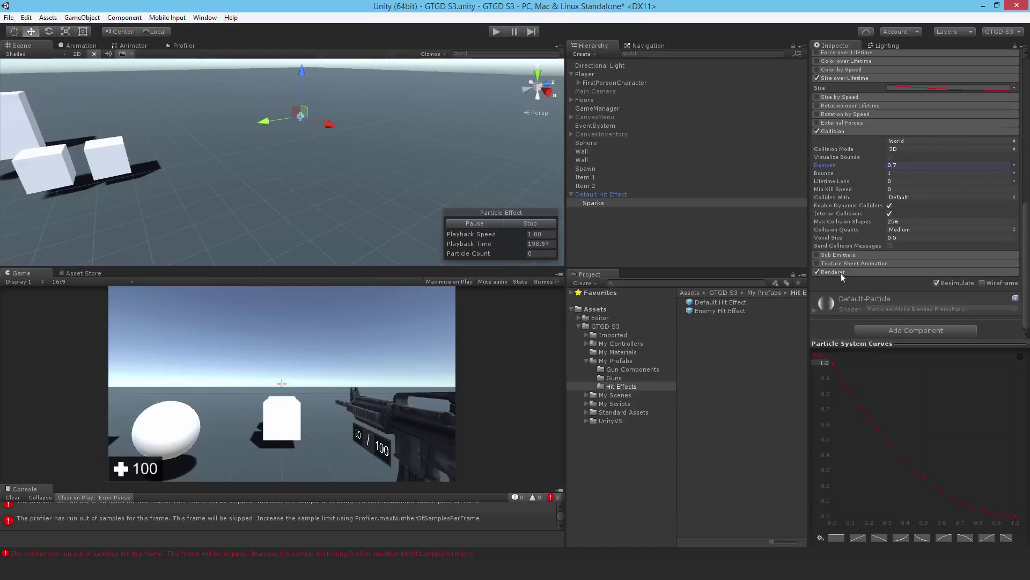
# Step: Set Render Mode to Stretched Billboard with Speed Scale 0.05 and Length Scale 0
pyautogui.scroll(-2, 840, 273)
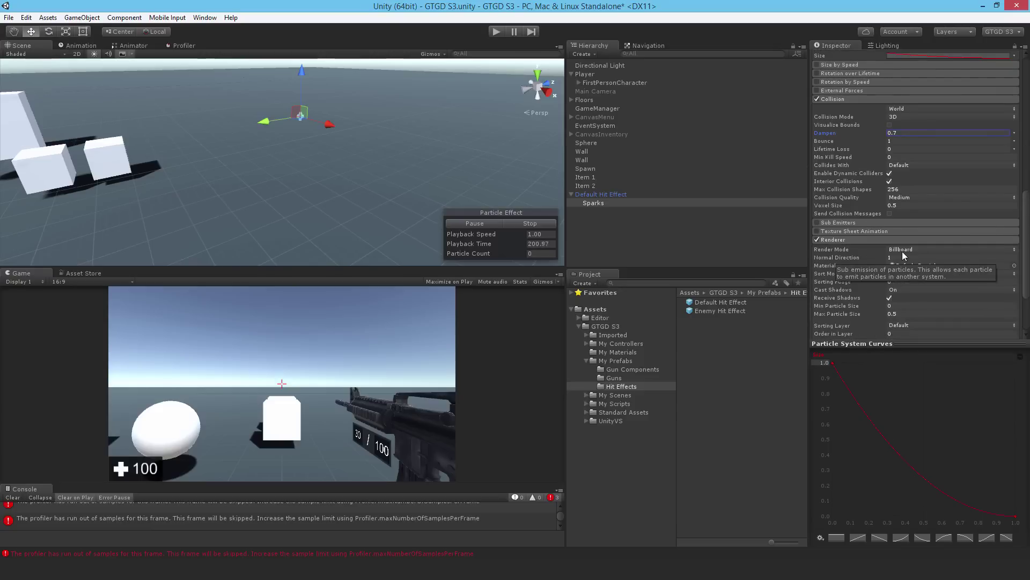
pyautogui.click(901, 250)
pyautogui.click(920, 273)
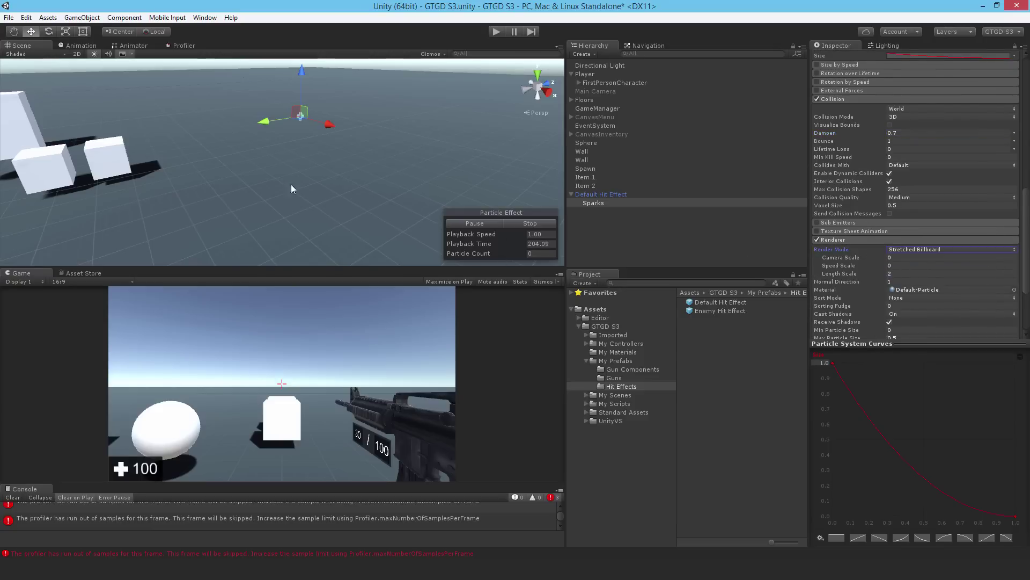
pyautogui.click(899, 265)
pyautogui.click(899, 274)
pyautogui.write('0')
# Step: Turn off Cast Shadows and Receive Shadows for the Sparks
pyautogui.scroll(-3, 906, 298)
pyautogui.click(897, 282)
pyautogui.click(902, 293)
pyautogui.click(888, 290)
pyautogui.scroll(-4, 907, 258)
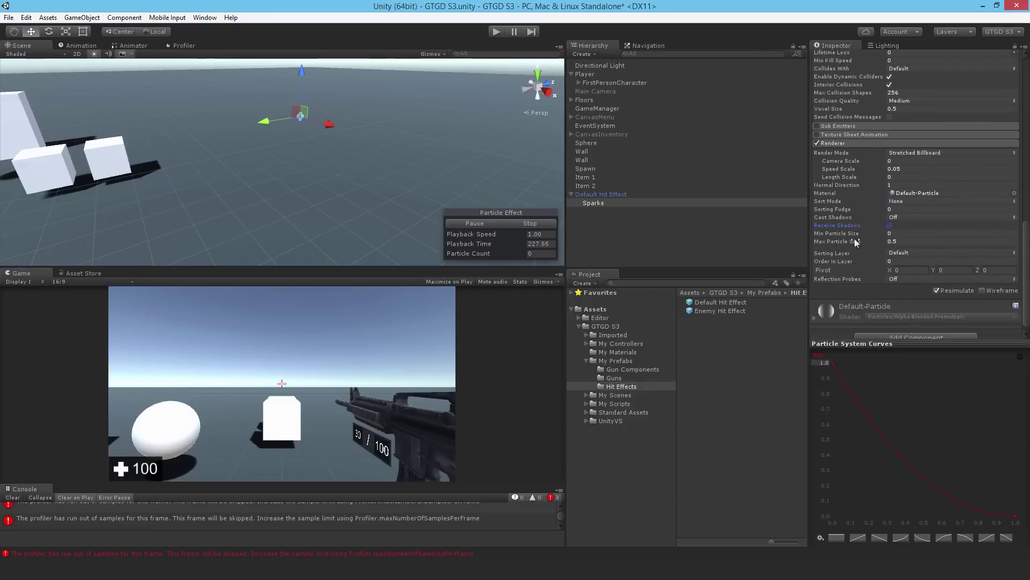
# Step: Apply the changes to the Default Hit Effect prefab and preview the sparks with Simulate
pyautogui.scroll(15, 944, 177)
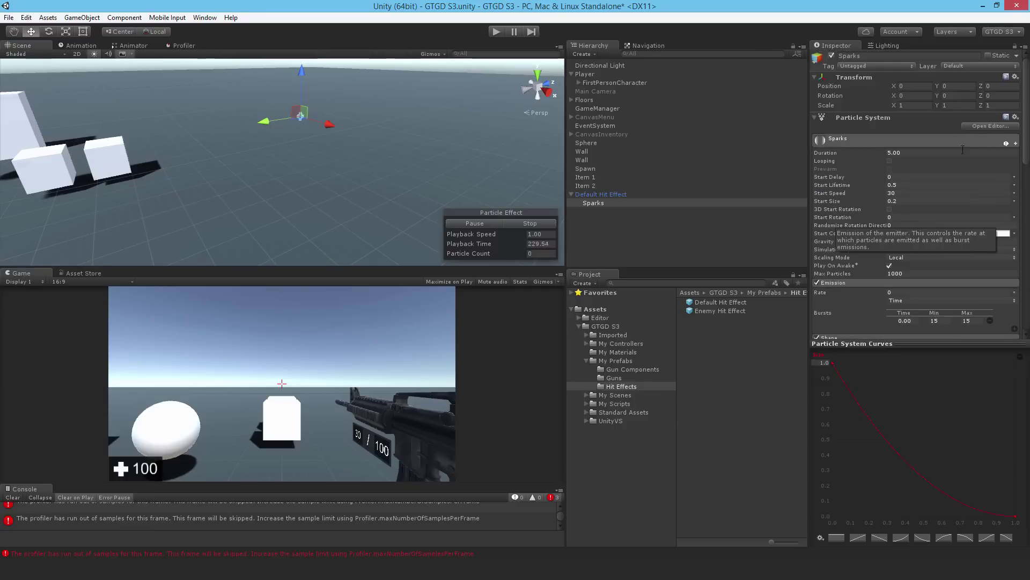
pyautogui.click(596, 194)
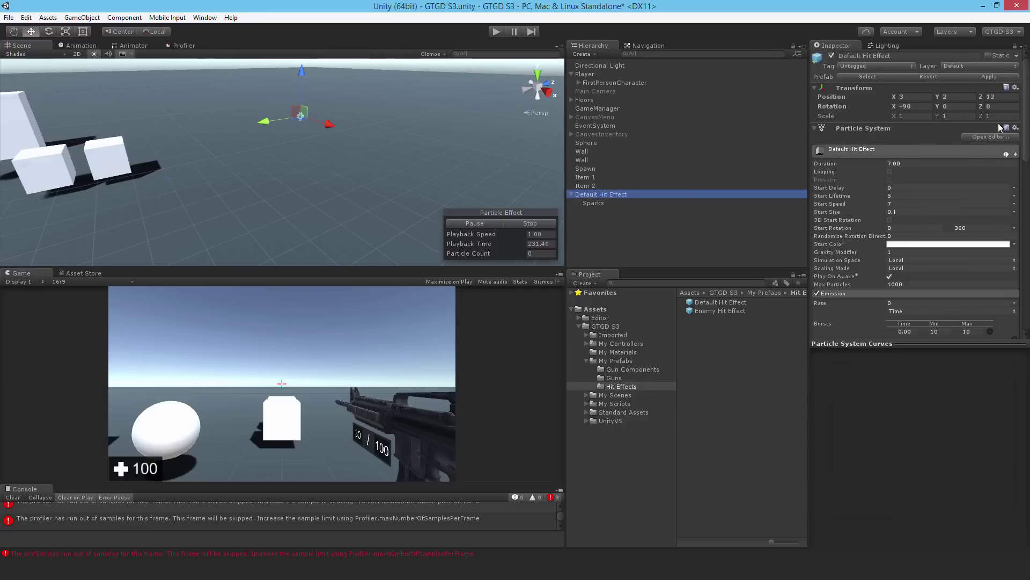
pyautogui.click(989, 76)
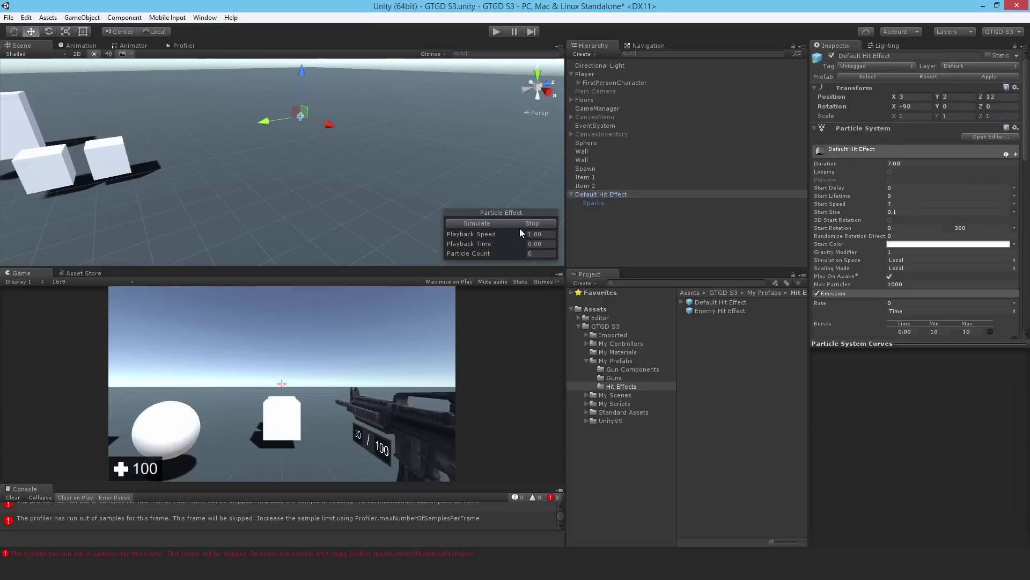
pyautogui.click(488, 224)
pyautogui.scroll(-5, 295, 187)
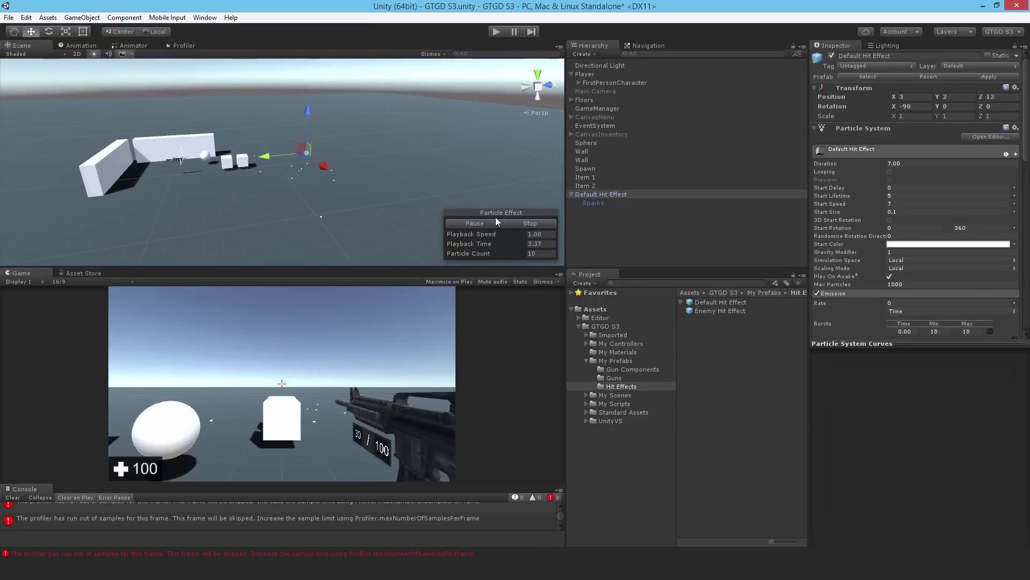
pyautogui.doubleClick(475, 224)
pyautogui.doubleClick(469, 222)
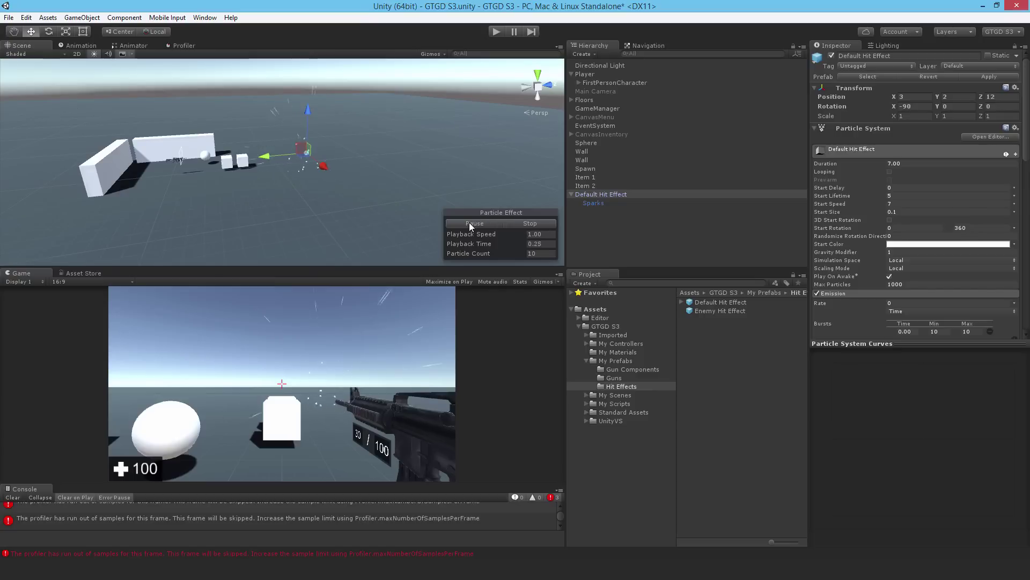
pyautogui.click(518, 224)
# Step: Move Default Hit Effect against the wall at -0.3, 0.95, -3.34
pyautogui.moveTo(266, 158); pyautogui.dragTo(141, 179)
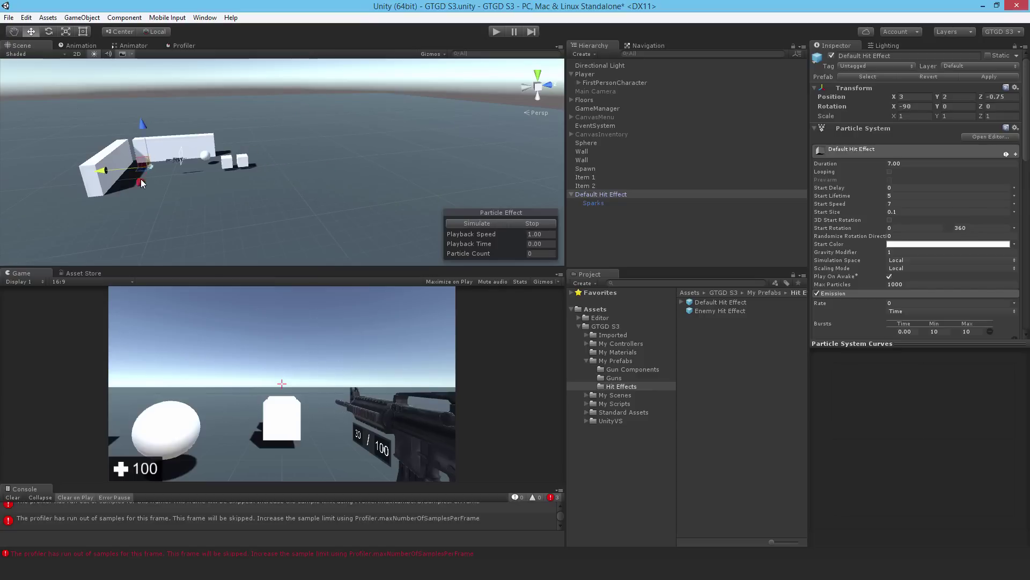
pyautogui.click(468, 225)
pyautogui.click(466, 224)
pyautogui.moveTo(465, 223); pyautogui.dragTo(202, 175, button='right')
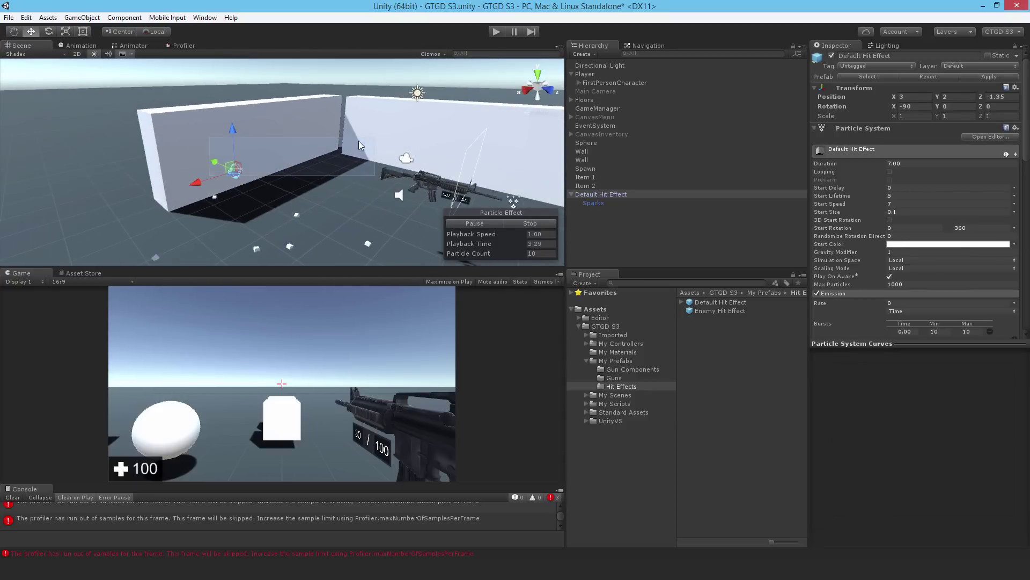
pyautogui.moveTo(192, 193); pyautogui.dragTo(293, 155)
pyautogui.moveTo(355, 94); pyautogui.dragTo(352, 136)
pyautogui.moveTo(316, 168); pyautogui.dragTo(339, 207)
# Step: Replay the sparks burst beside the wall and view it from several angles
pyautogui.moveTo(339, 207); pyautogui.dragTo(469, 225, button='right')
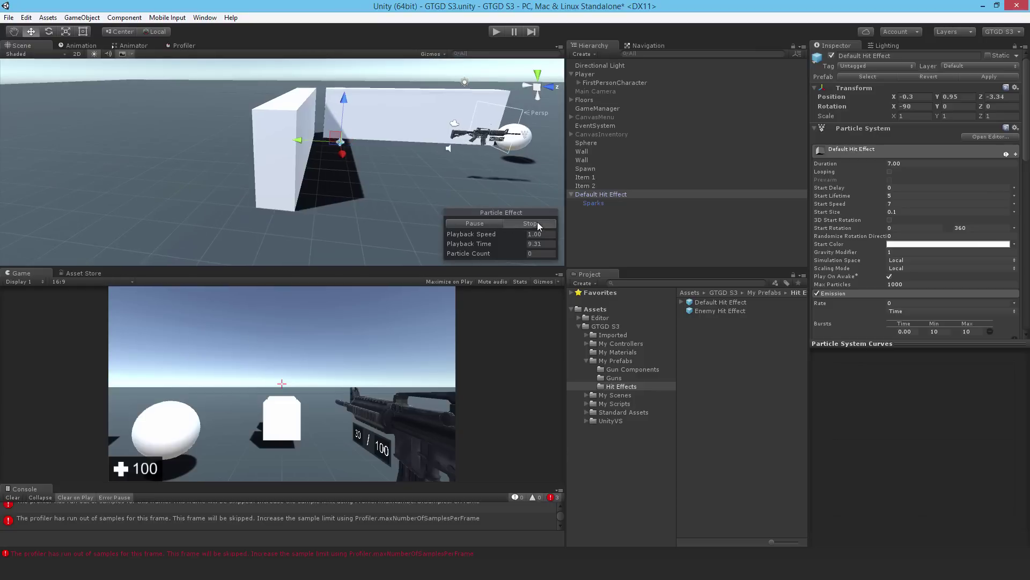
pyautogui.click(465, 222)
pyautogui.click(529, 223)
pyautogui.click(470, 221)
pyautogui.click(519, 225)
pyautogui.moveTo(376, 177); pyautogui.dragTo(349, 171, button='right')
pyautogui.click(479, 221)
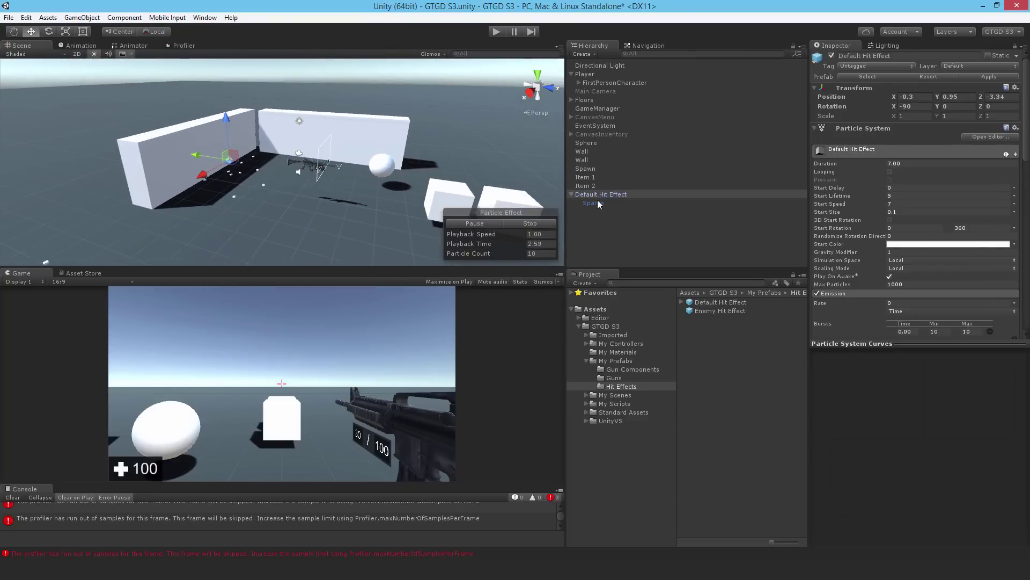
pyautogui.click(531, 224)
pyautogui.click(590, 202)
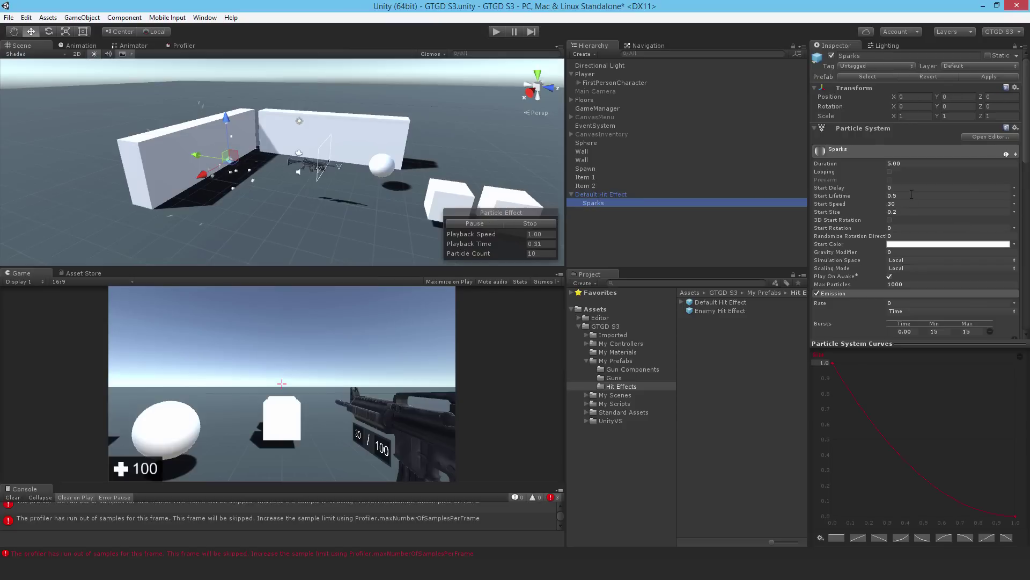
pyautogui.scroll(-12, 884, 214)
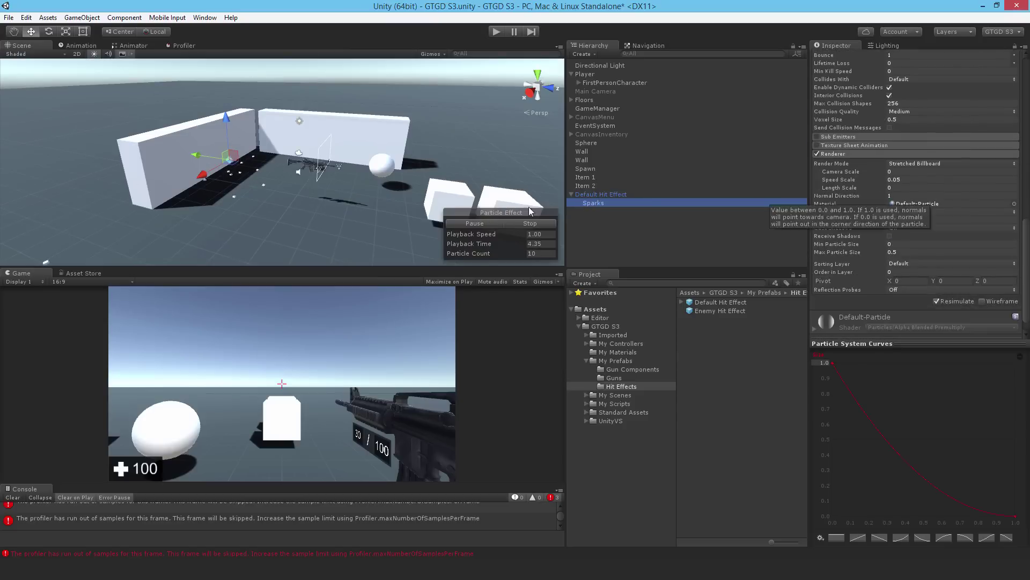
pyautogui.click(589, 194)
pyautogui.scroll(2, 900, 180)
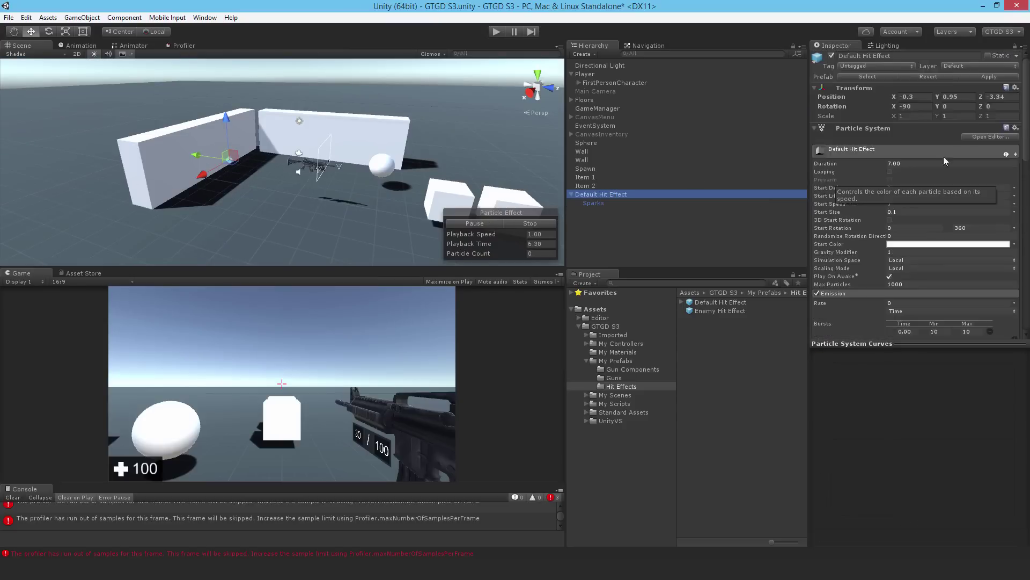
pyautogui.click(594, 195)
# Step: Delete Default Hit Effect and its Sparks child from the scene
pyautogui.press('Delete')
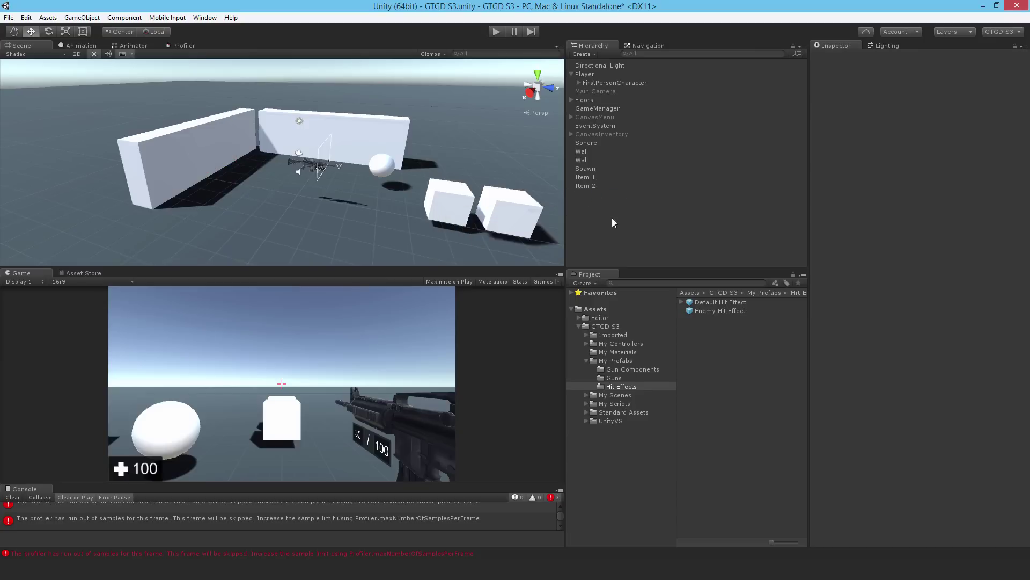